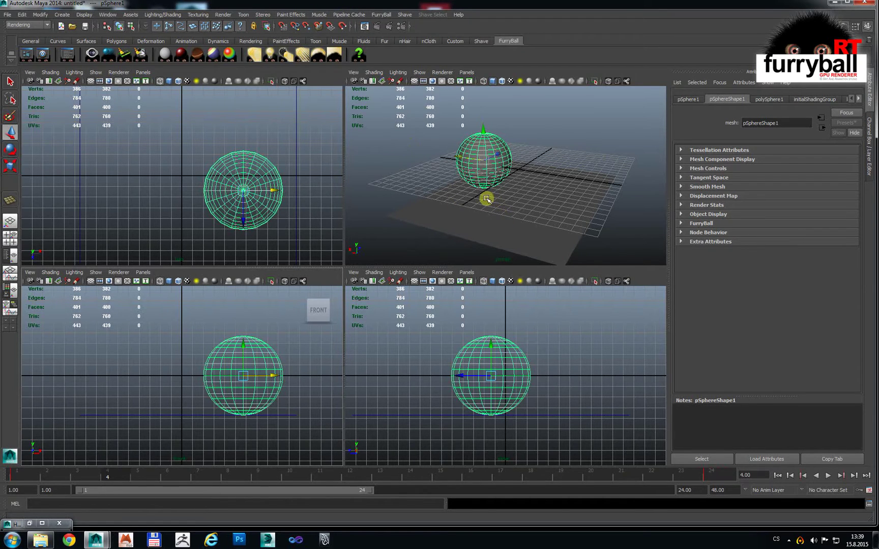
Orbit the perspective view, select the ground plane and scrub back to the first frame
alt+drag(486, 199, 466, 202)
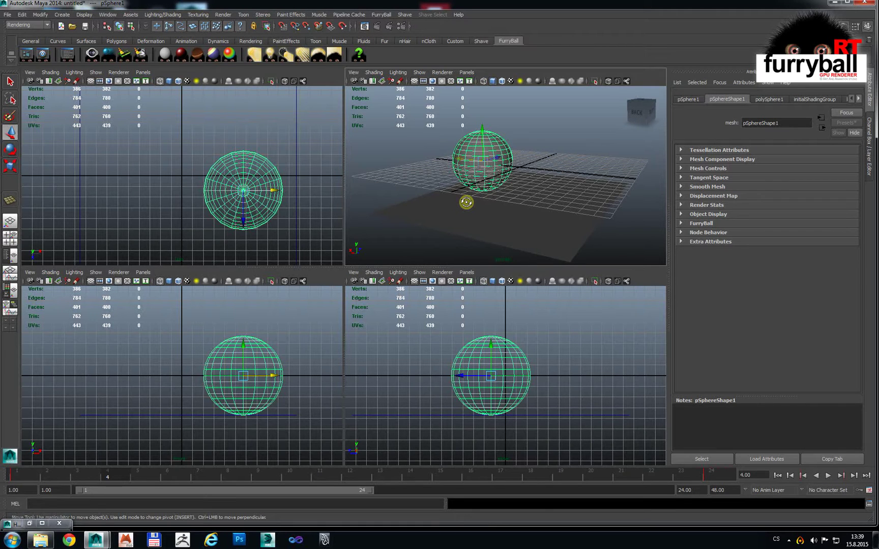
alt+drag(471, 197, 351, 290)
click(525, 242)
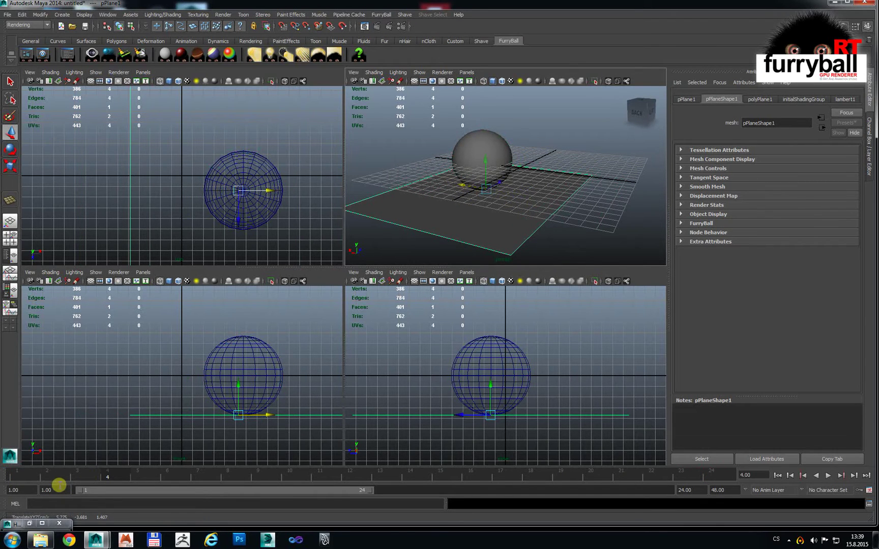
drag(59, 486, 21, 478)
alt+middle_drag(485, 213, 506, 202)
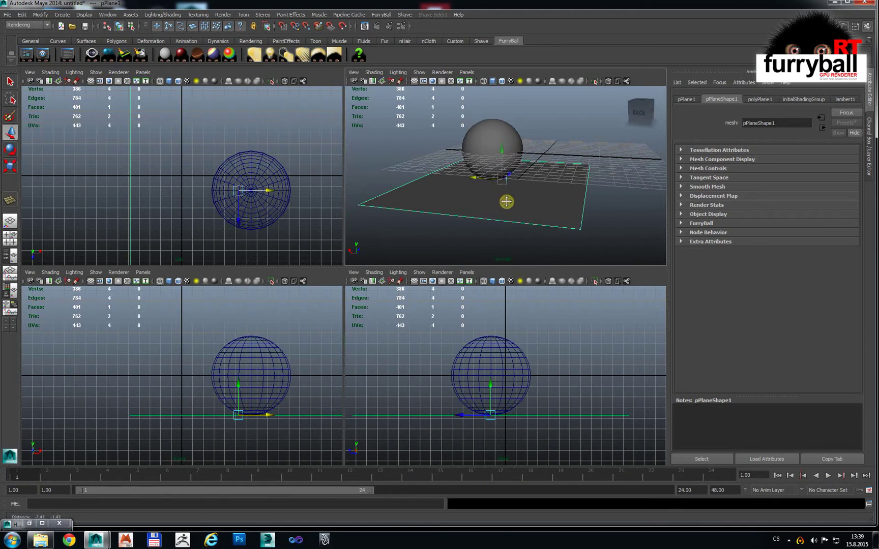
Switch the perspective viewport renderer to FurryBall Default and select the sphere
click(442, 73)
mouse_move(450, 112)
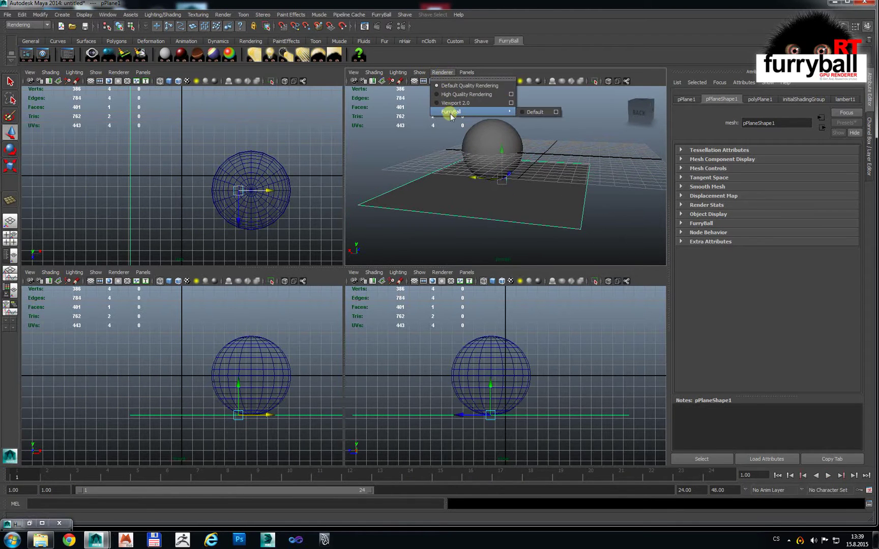
click(534, 111)
alt+drag(499, 210, 526, 210)
scroll(281, 196, up, 2)
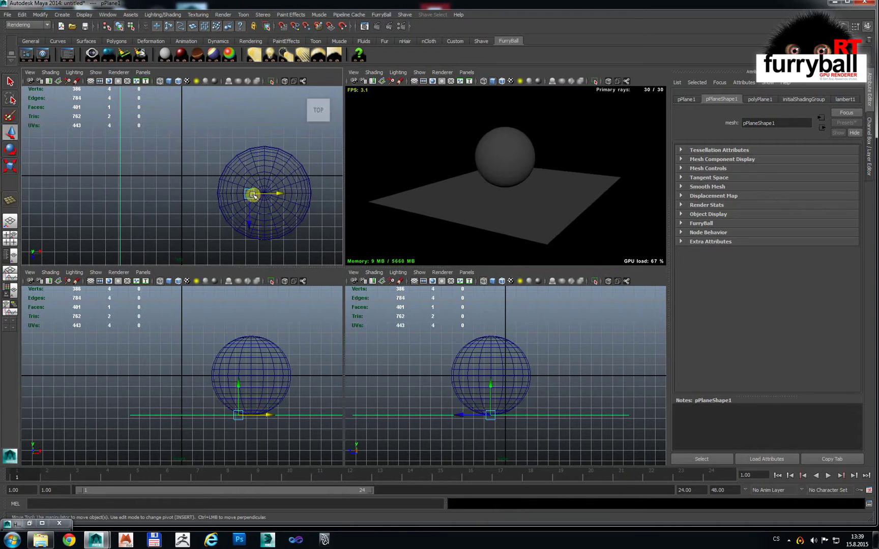
click(261, 355)
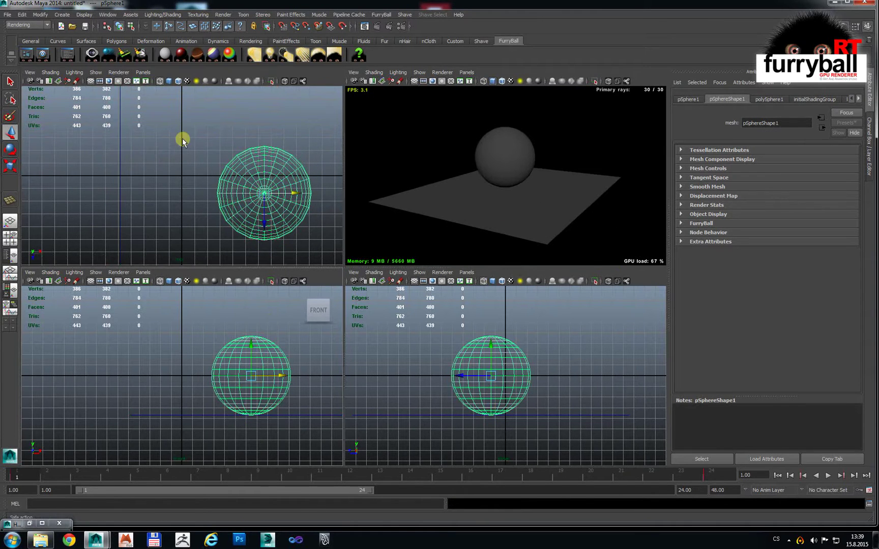
click(108, 14)
mouse_move(125, 37)
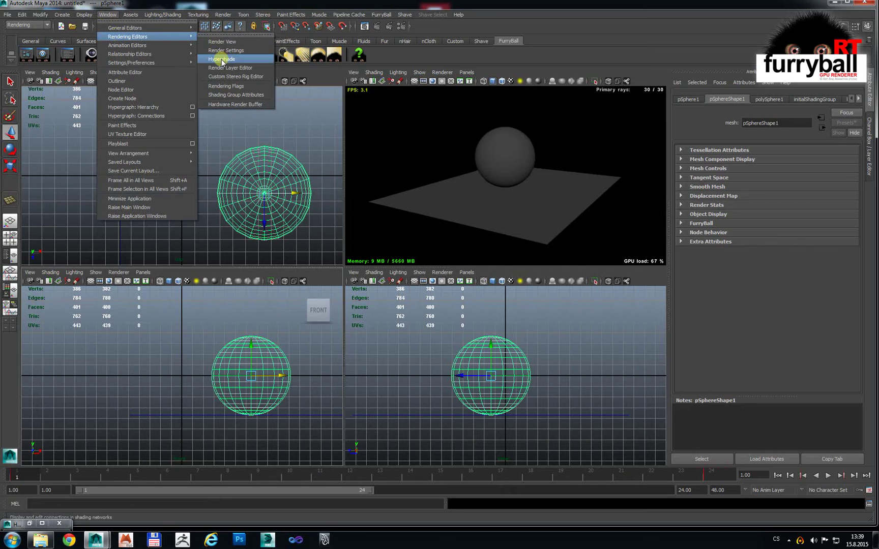
Open Hypershade and create a new Substance texture node, substance1
click(221, 59)
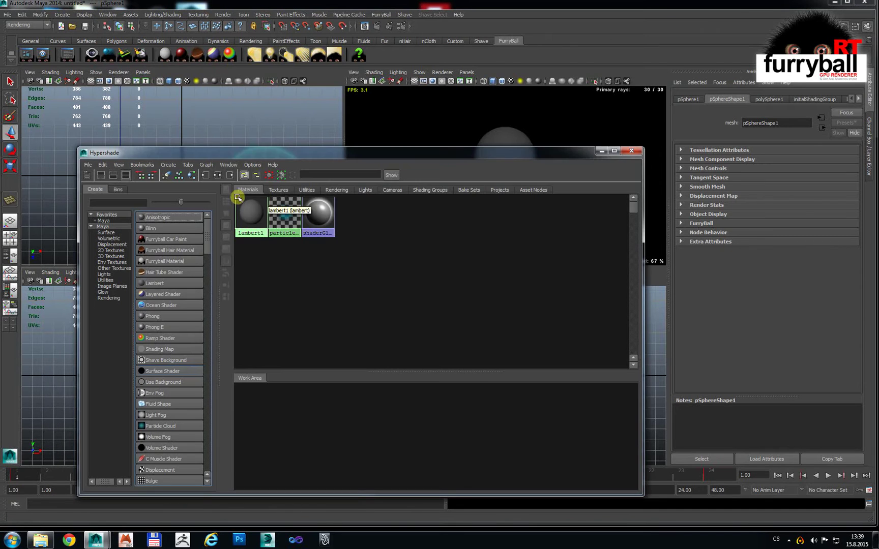
scroll(187, 351, down, 7)
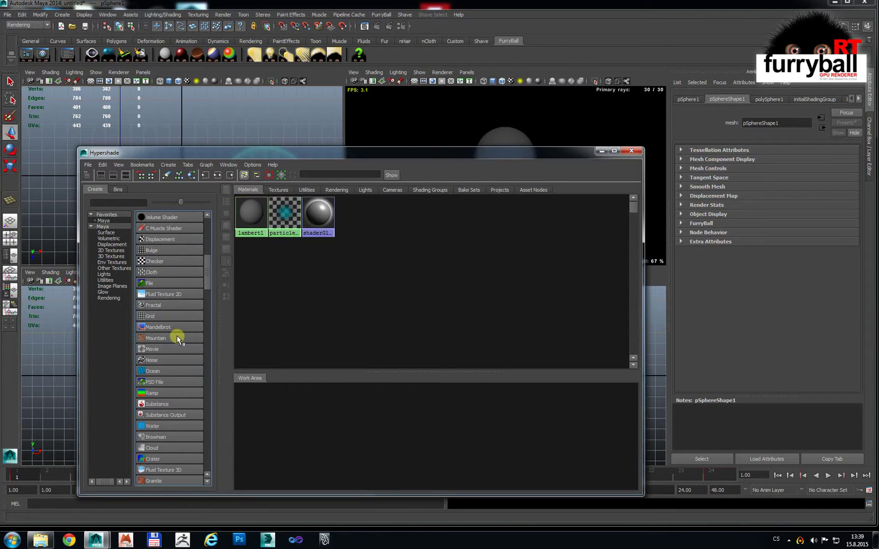
click(158, 404)
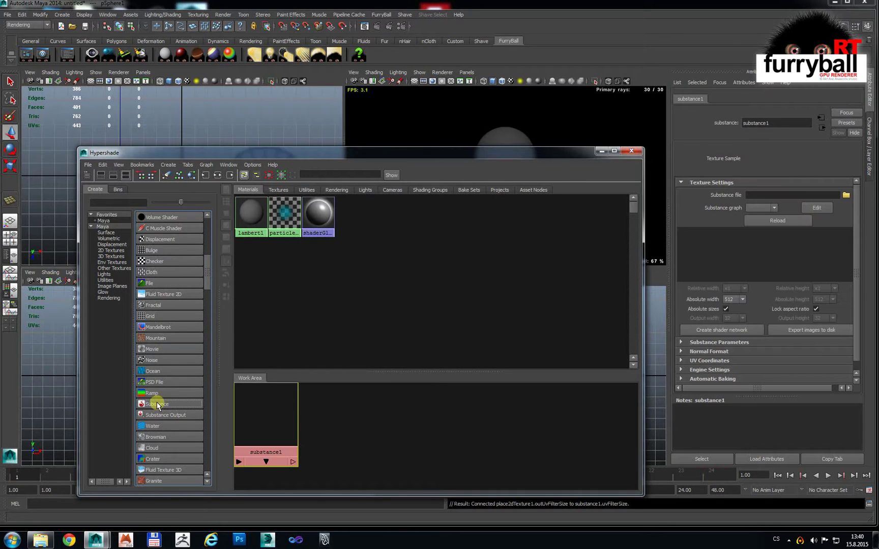
drag(339, 150, 308, 212)
Assign a new FurryBall material, furryballMaterial1, to the sphere
click(506, 144)
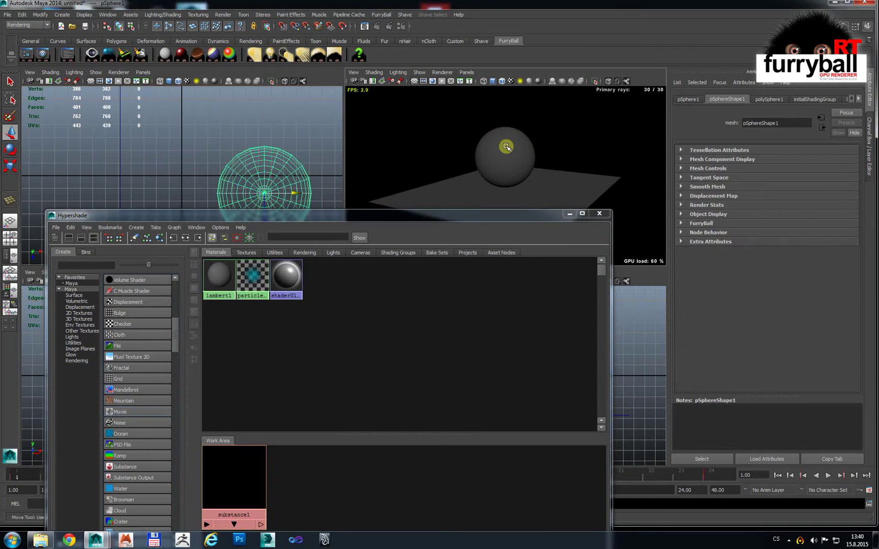
click(163, 54)
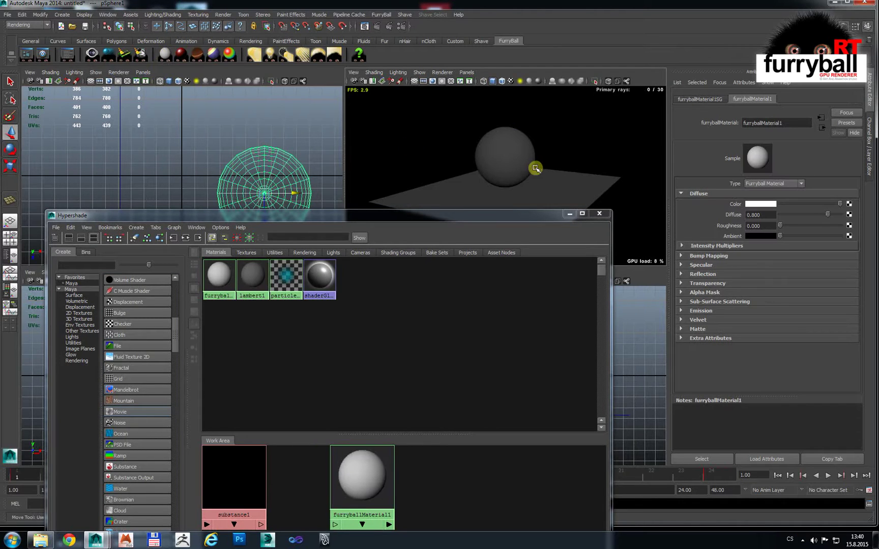
alt+right_drag(543, 158, 588, 178)
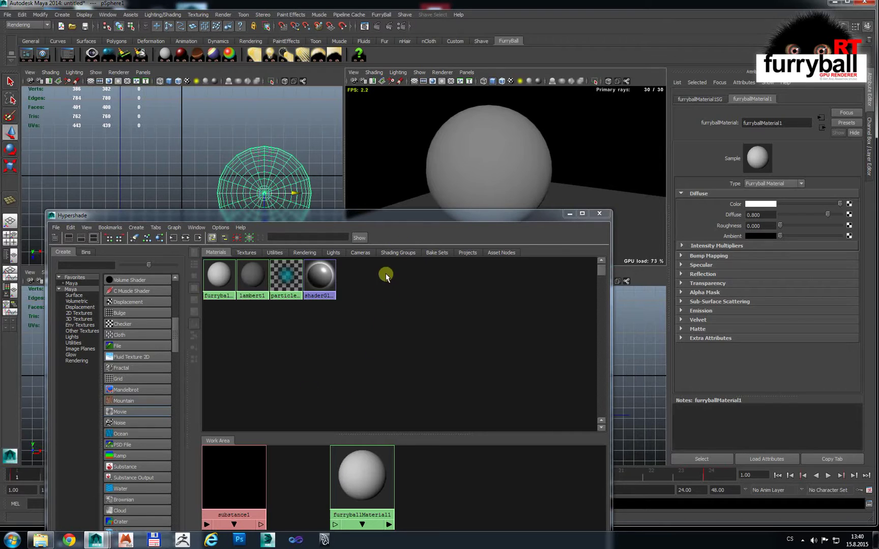
Middle-drag substance1 onto furryballMaterial1 to connect them, then select substance1
drag(360, 477, 402, 477)
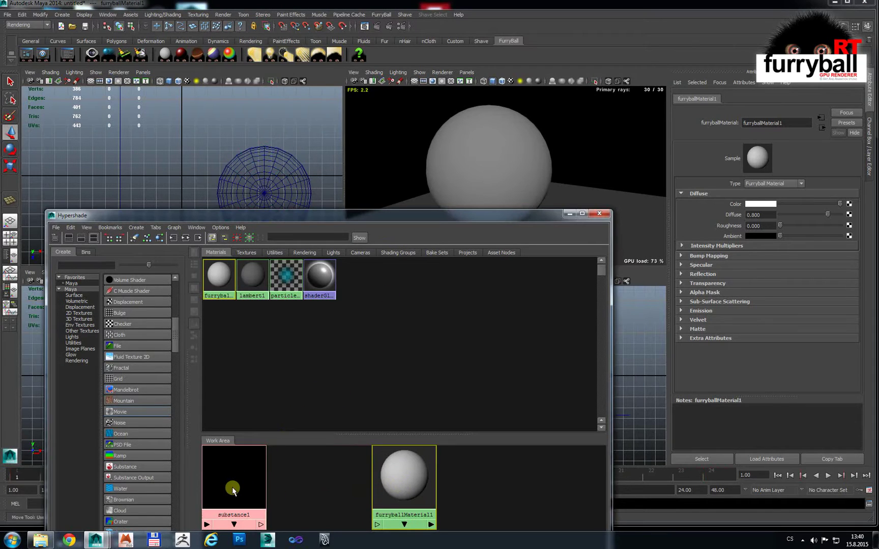
middle_drag(317, 490, 400, 481)
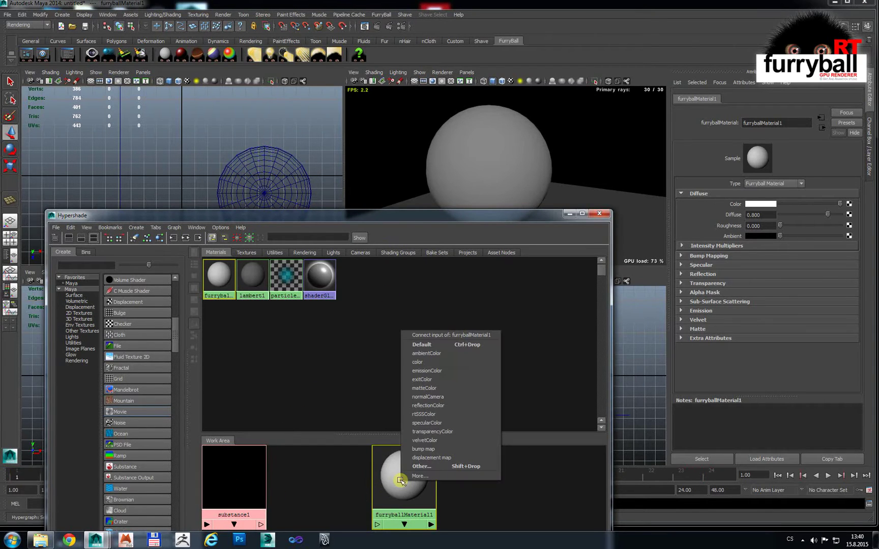
click(287, 481)
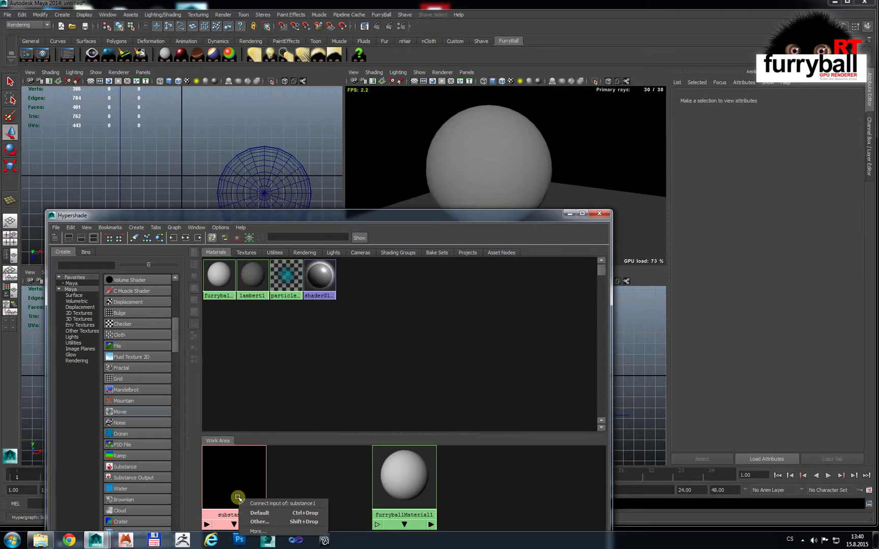
click(236, 489)
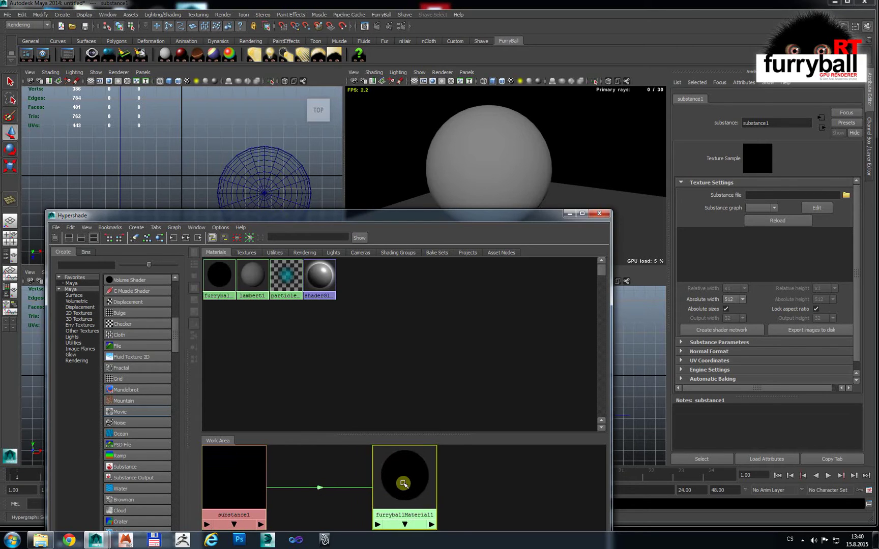
Load Rock_02.sbsar from the substances folder as substance1's Substance file
drag(401, 477, 429, 476)
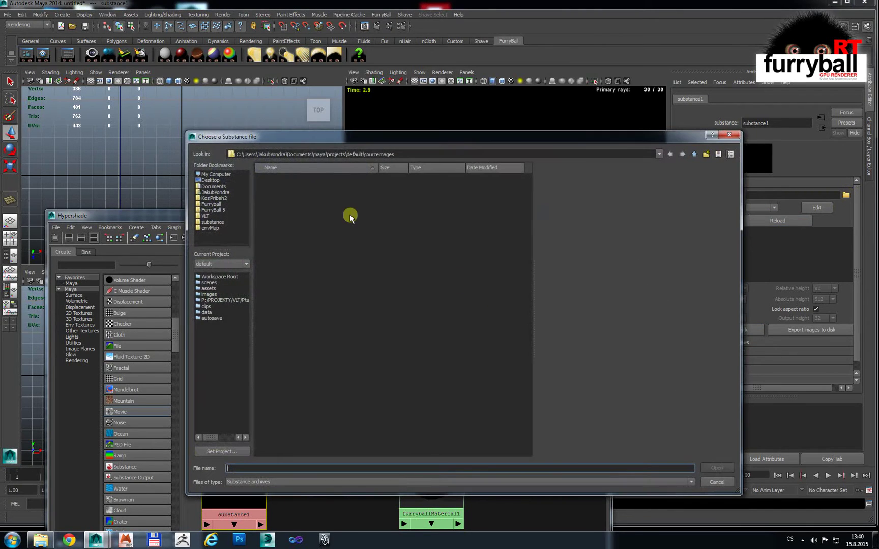
click(213, 223)
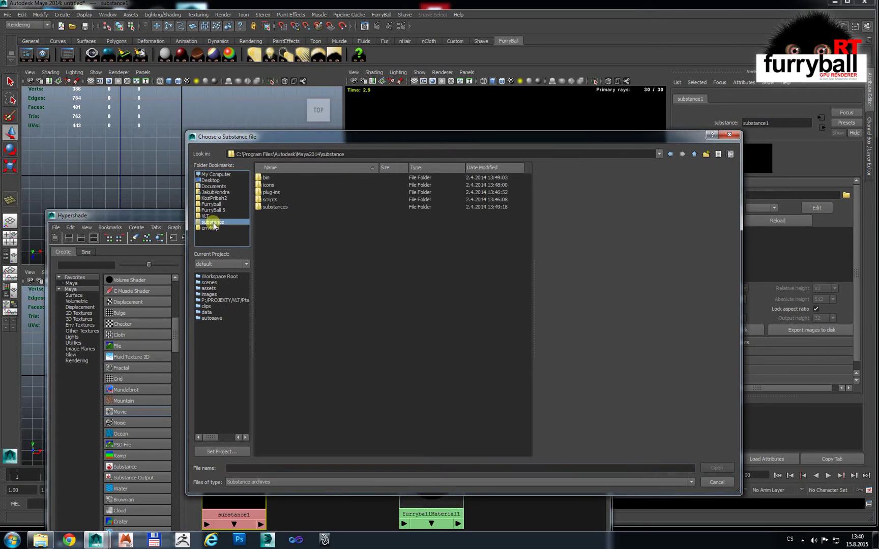
double_click(278, 207)
click(288, 244)
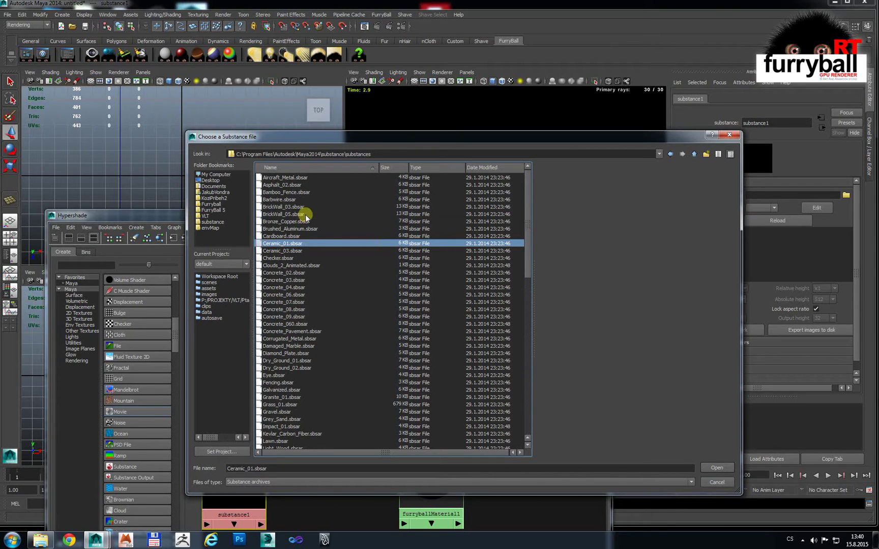
scroll(303, 218, down, 10)
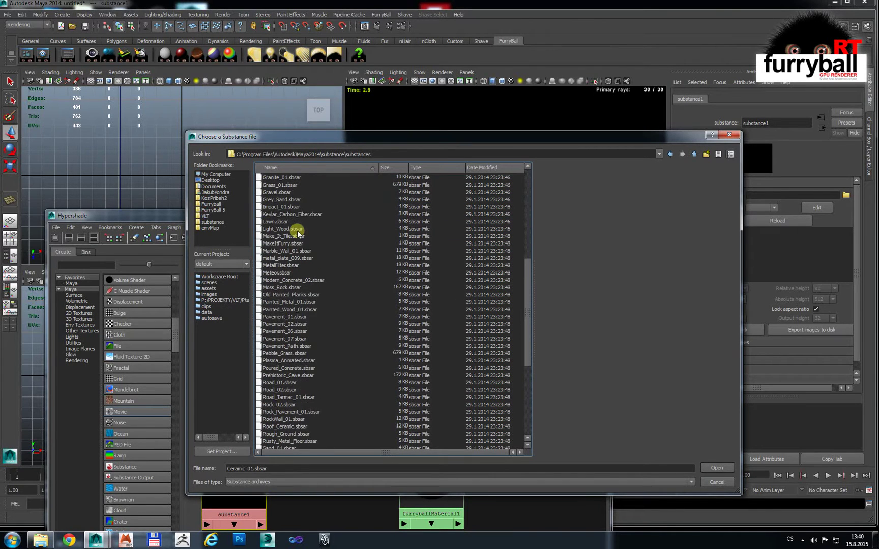
click(282, 317)
click(285, 360)
click(284, 406)
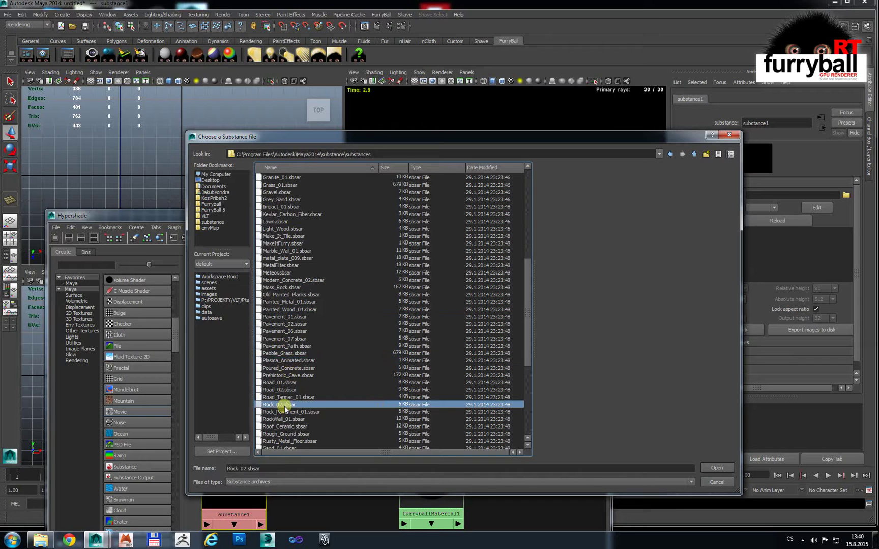
click(717, 467)
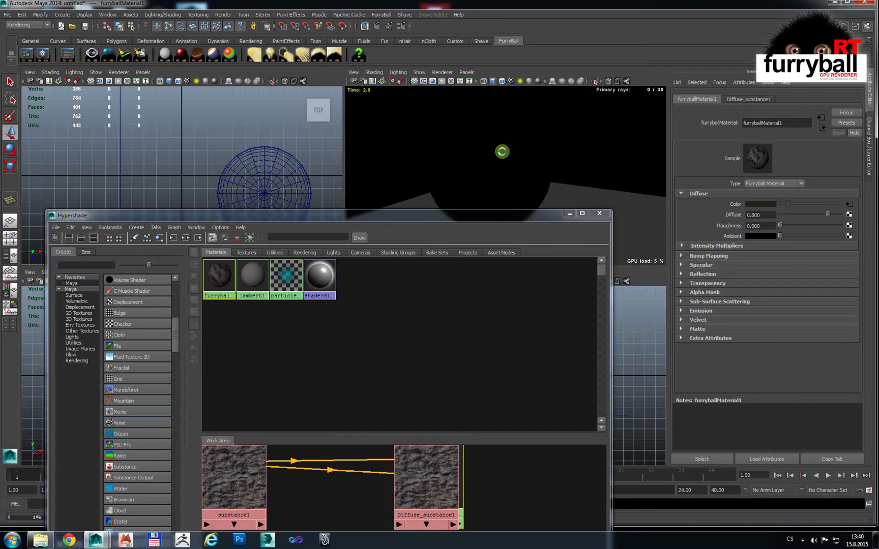
Add substance1's Specular, Bump and Height (as displacement) outputs to the shading network
alt+drag(476, 163, 511, 181)
drag(450, 468, 359, 481)
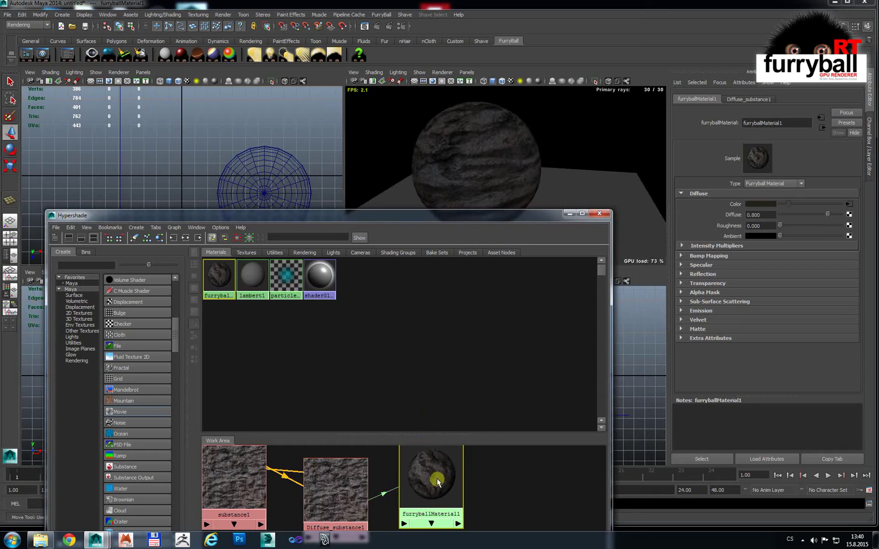
click(232, 465)
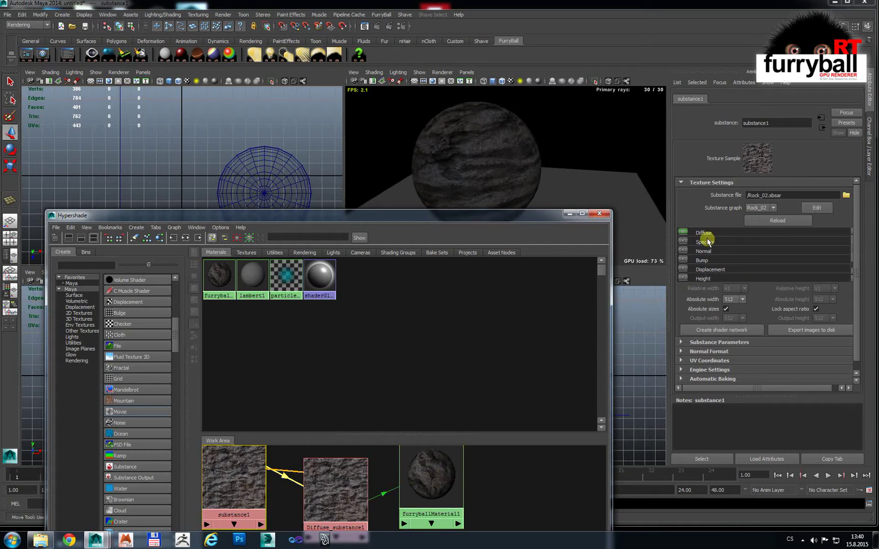
click(682, 241)
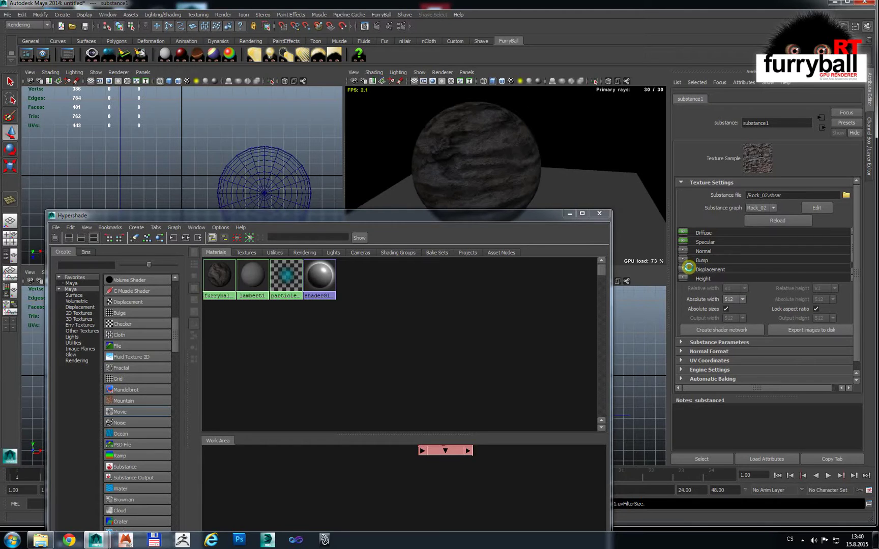
click(683, 260)
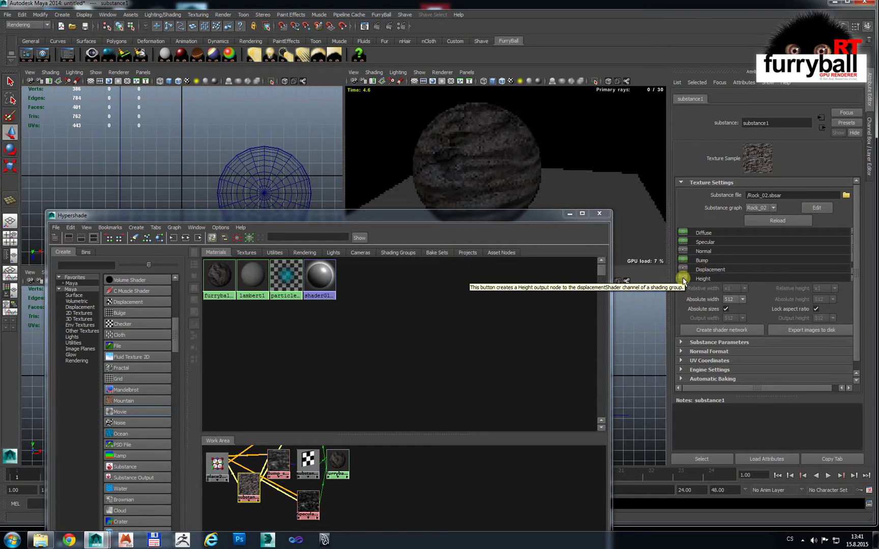
click(682, 278)
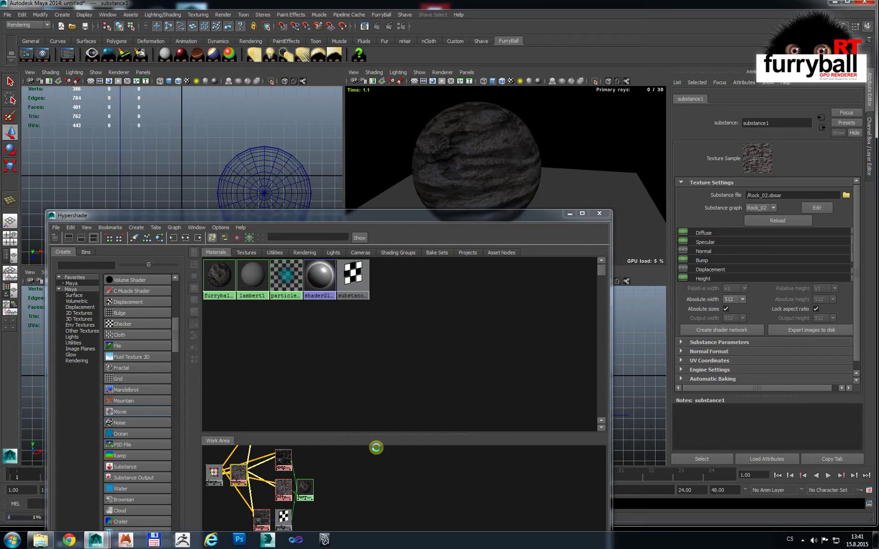
Orbit the rendered rock sphere and select it to show its pSphereShape1 attributes
alt+drag(536, 165, 478, 149)
drag(307, 488, 336, 492)
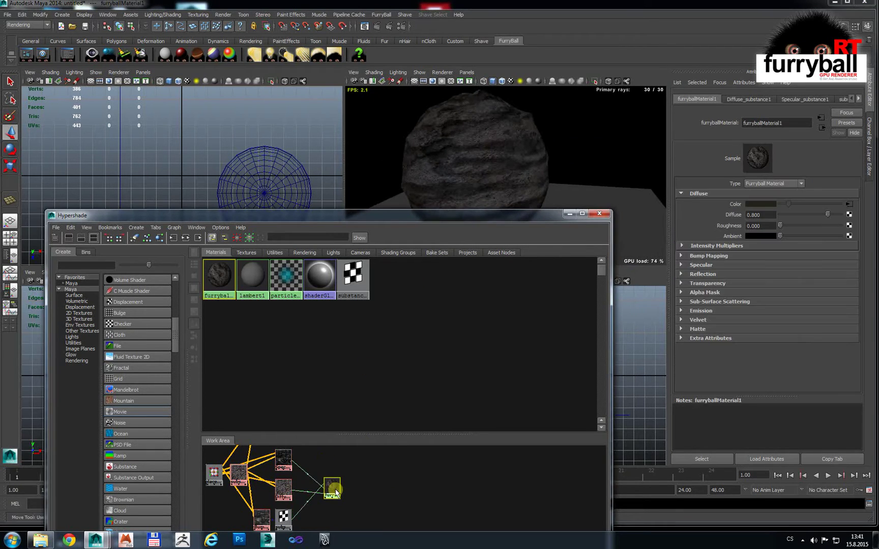
click(466, 135)
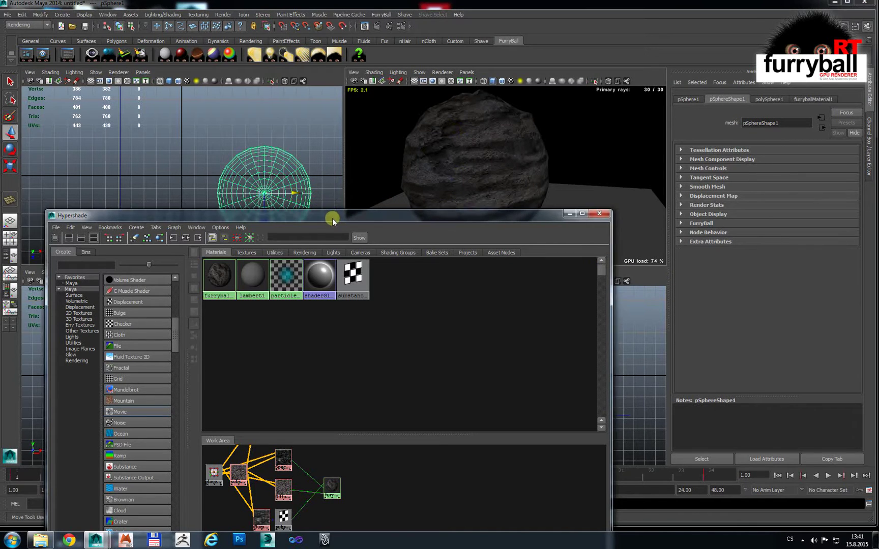
Enable FurryBall Subdivision on pSphereShape1 and set its Level to 4
drag(332, 218, 288, 246)
alt+drag(492, 161, 485, 123)
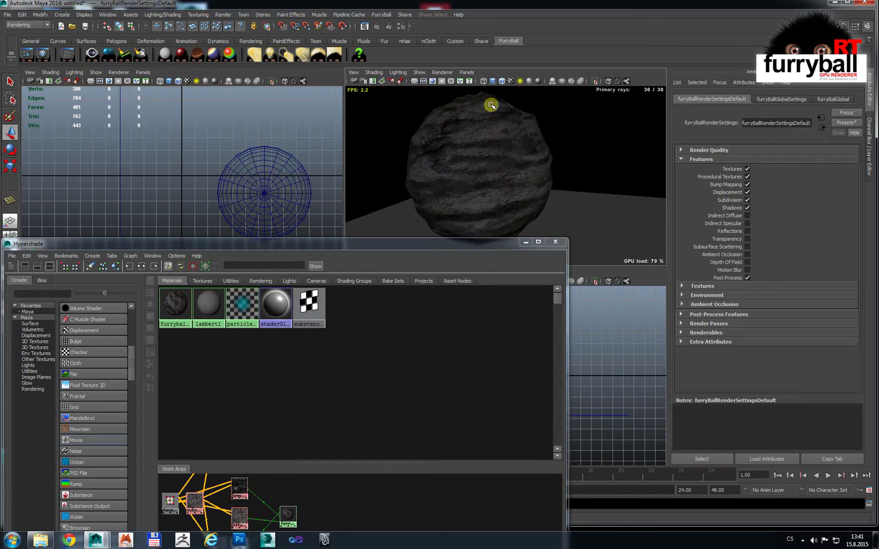
click(451, 139)
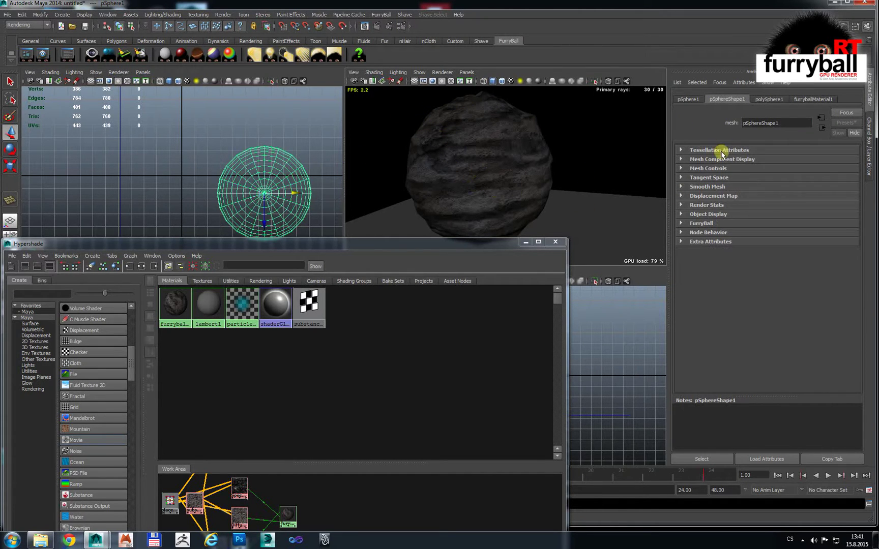
click(702, 225)
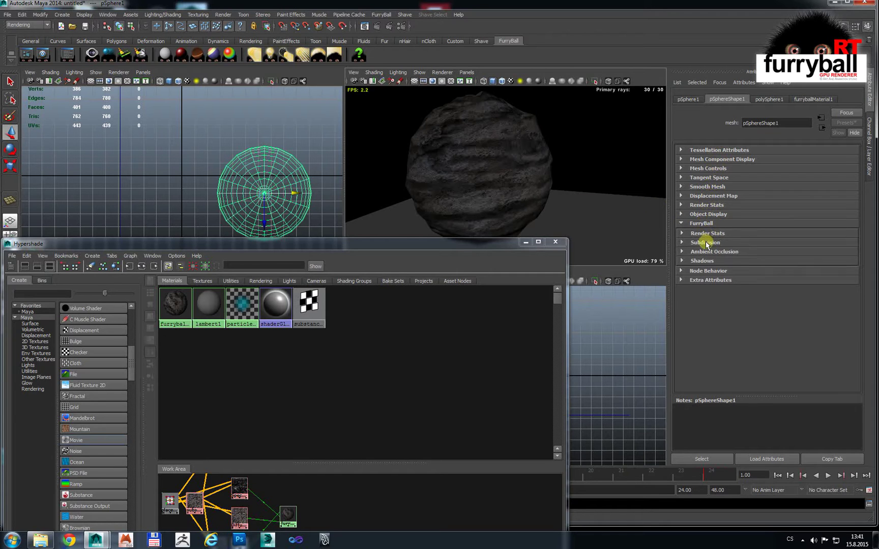
click(706, 243)
click(748, 252)
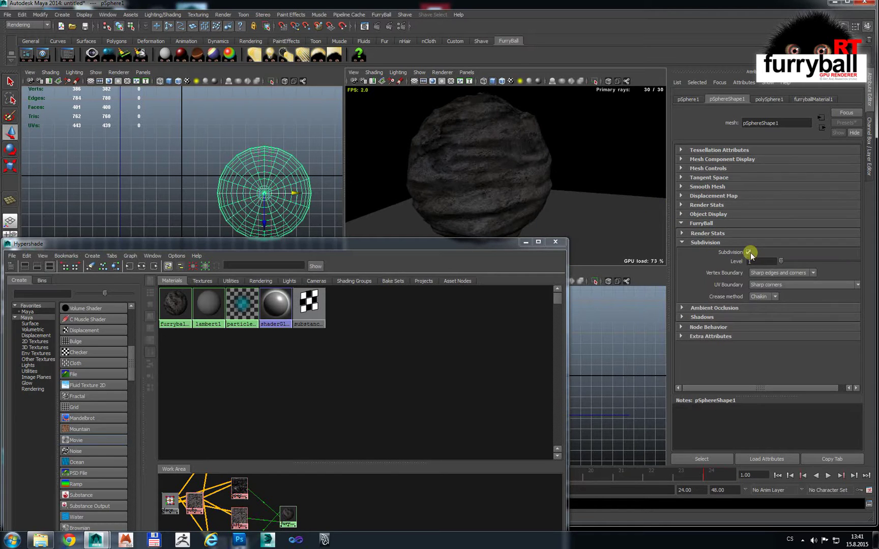
double_click(757, 261)
text(3)
key(Return)
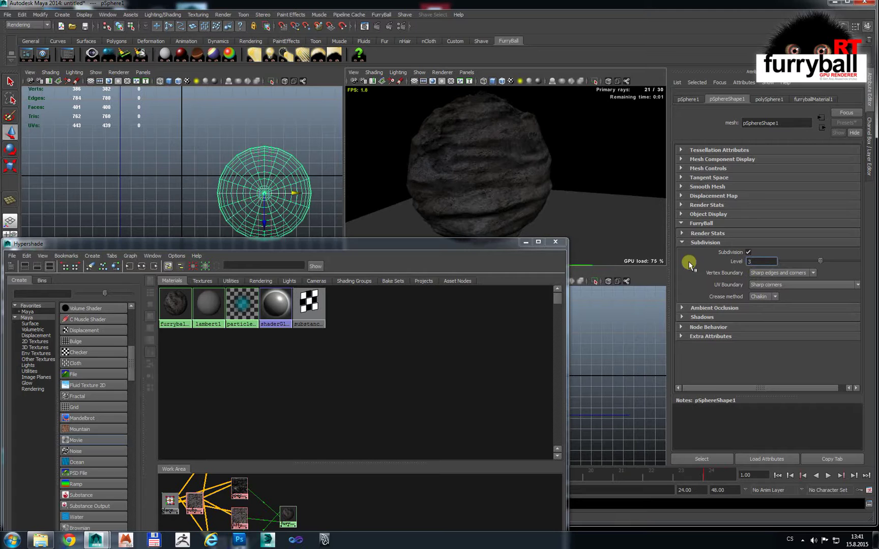
text(4)
key(Return)
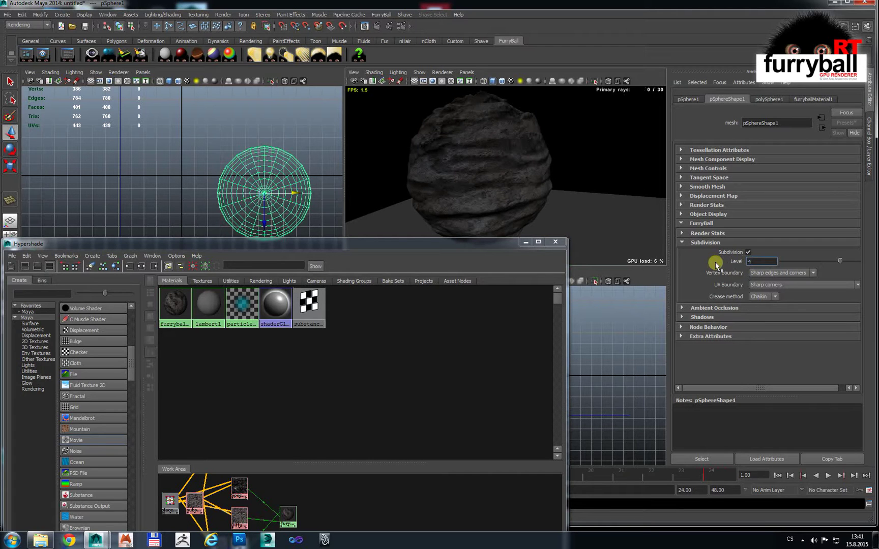
Orbit close around the rock sphere to inspect the subdivided surface detail
alt+drag(480, 149, 524, 190)
alt+right_drag(524, 191, 555, 167)
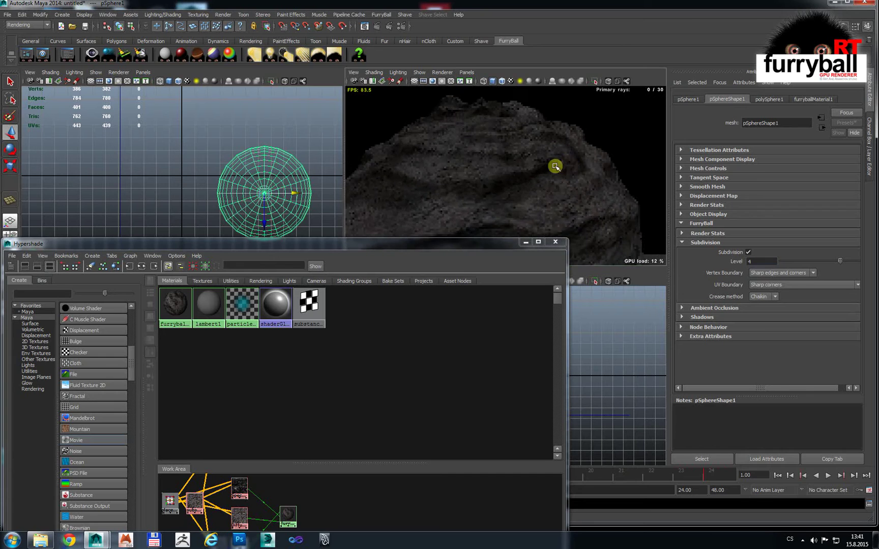
mouse_move(554, 172)
alt+mouse_down()
mouse_move(454, 172)
mouse_move(547, 137)
mouse_move(508, 177)
mouse_move(593, 181)
mouse_move(516, 176)
mouse_move(561, 176)
alt+mouse_up()
Set furryballMaterial1's Specular to 0.939 and Roughness to 0.217
click(288, 516)
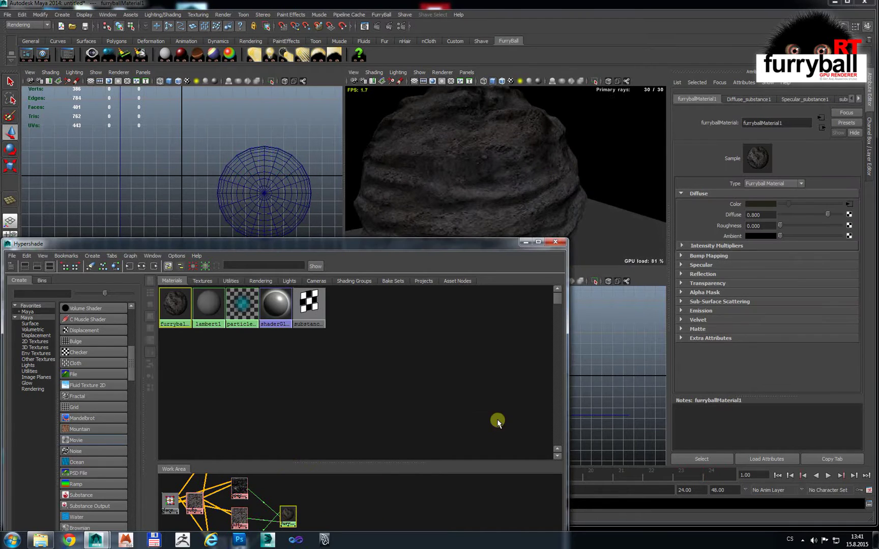
click(706, 265)
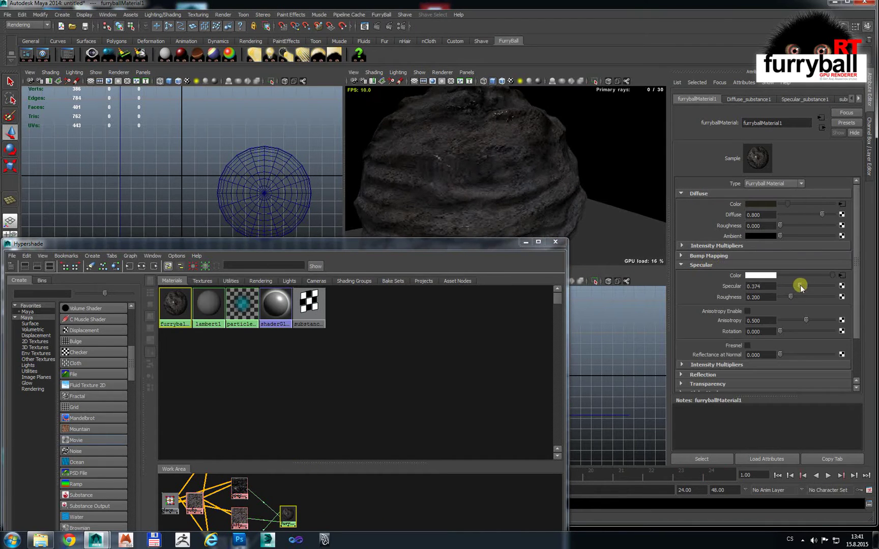
drag(800, 285, 831, 286)
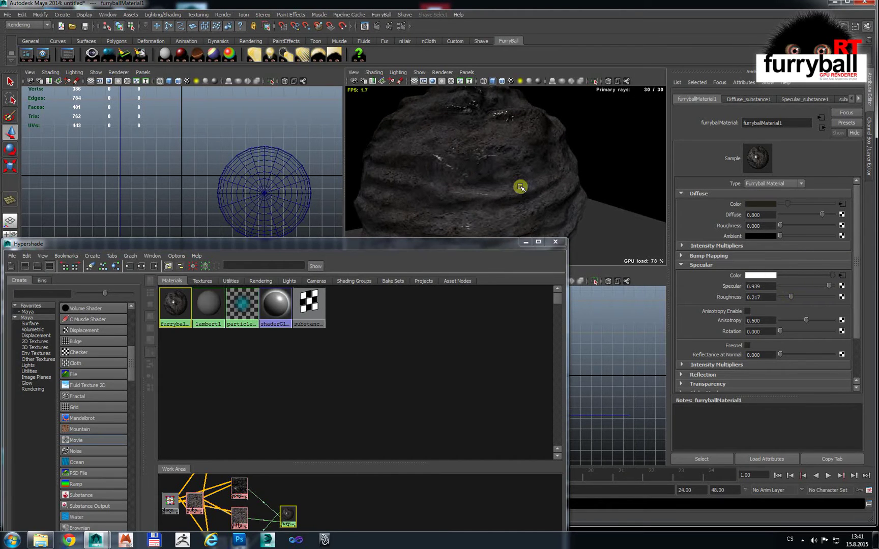
alt+drag(520, 186, 589, 186)
alt+right_drag(565, 185, 522, 190)
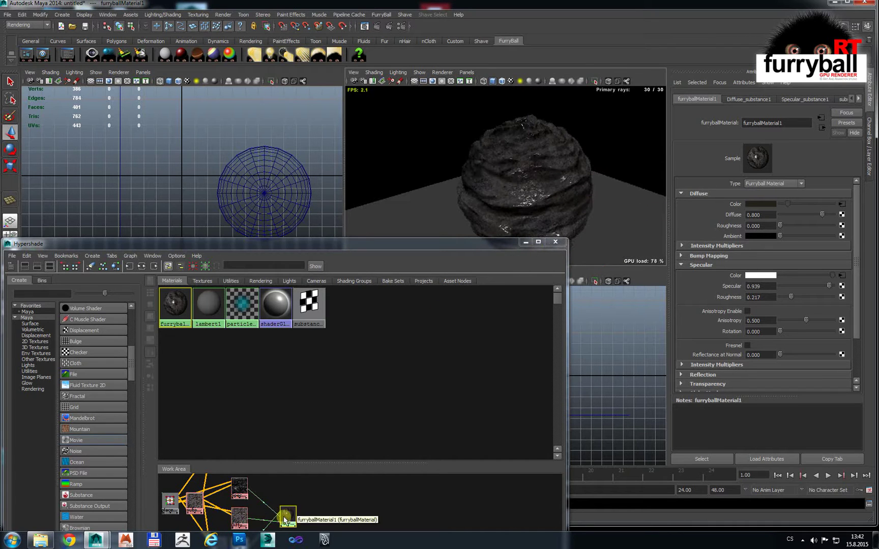
Minimize Hypershade to reveal the four viewports with the FurryBall render
drag(284, 516, 331, 509)
alt+drag(529, 210, 538, 192)
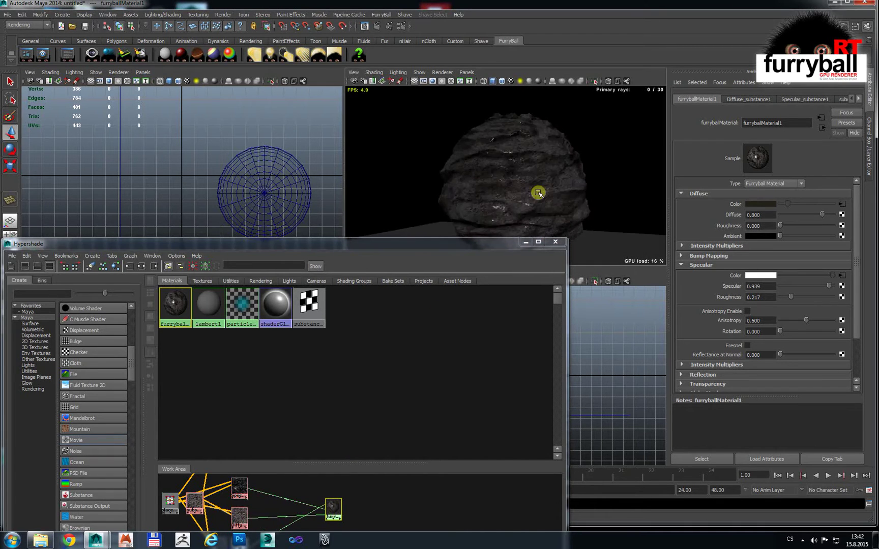
alt+drag(533, 158, 620, 447)
click(524, 247)
scroll(530, 190, down, 3)
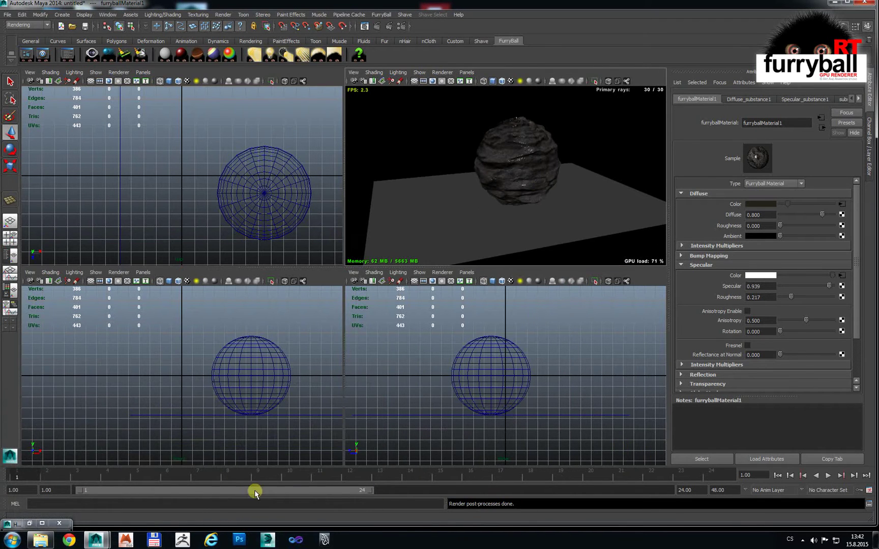
Step the timeline through frames 5 and 11, then return to frame 1
click(143, 473)
key(period)
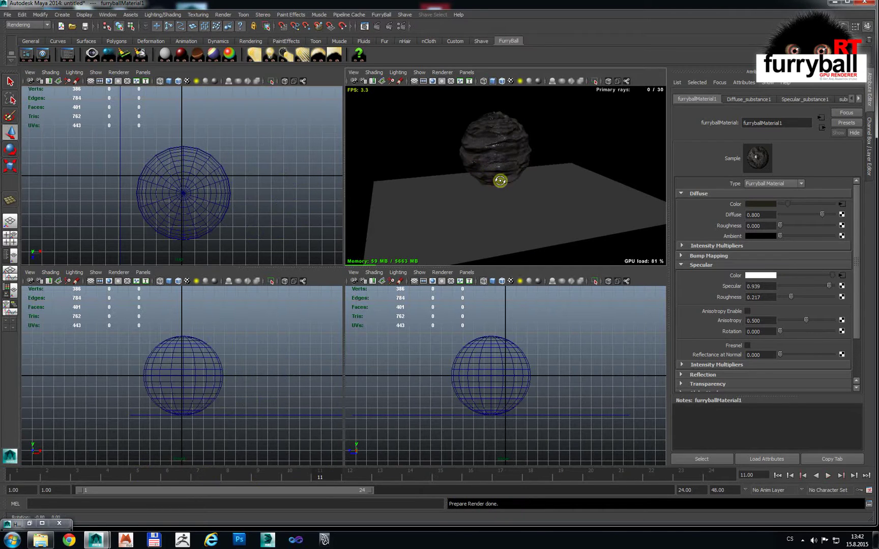
key(w)
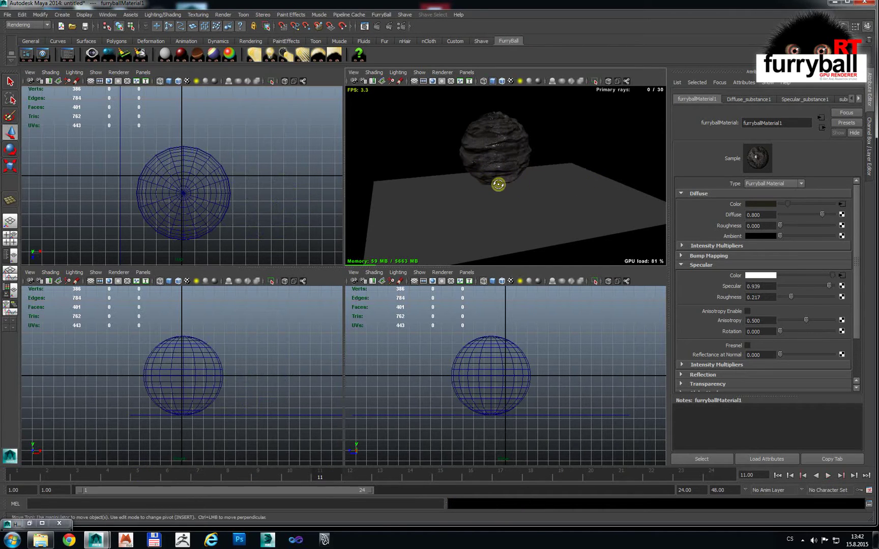
click(778, 475)
alt+drag(602, 182, 584, 195)
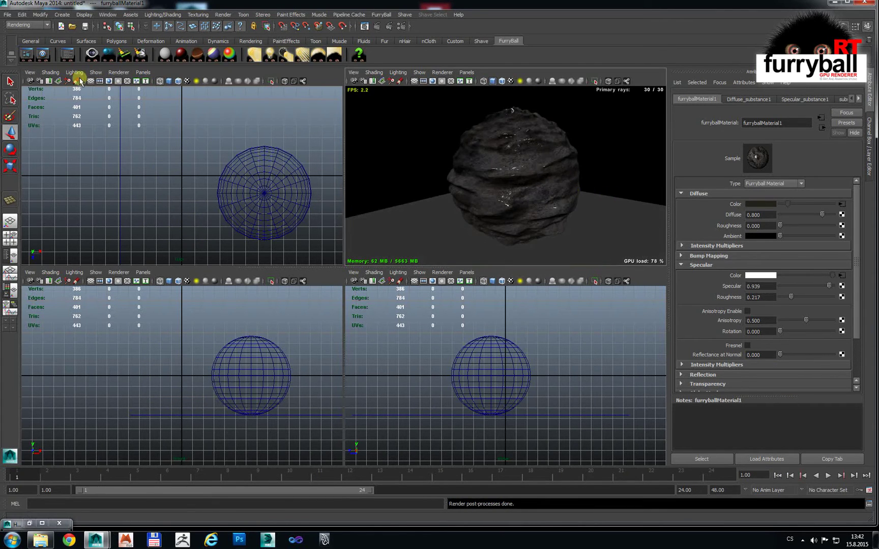
Open FurryBall render settings and browse the Post-Process Features sections
click(29, 56)
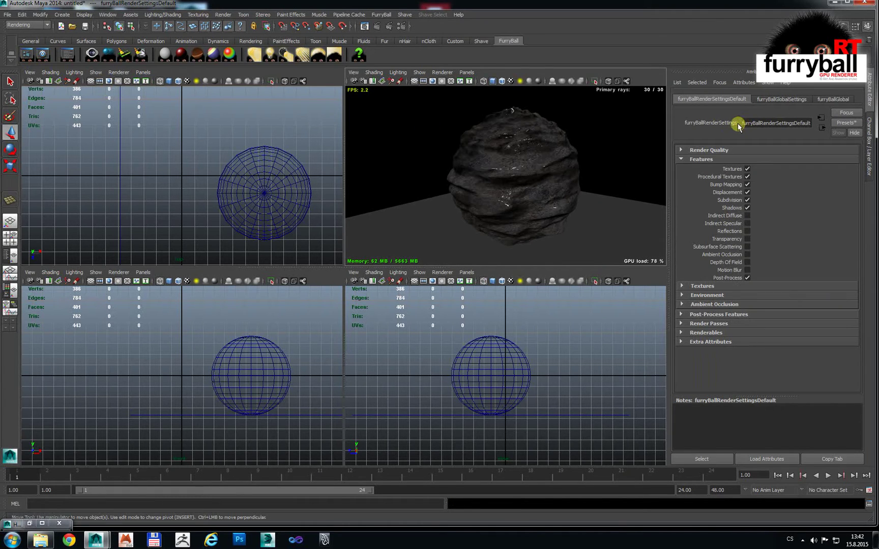
click(716, 314)
click(706, 160)
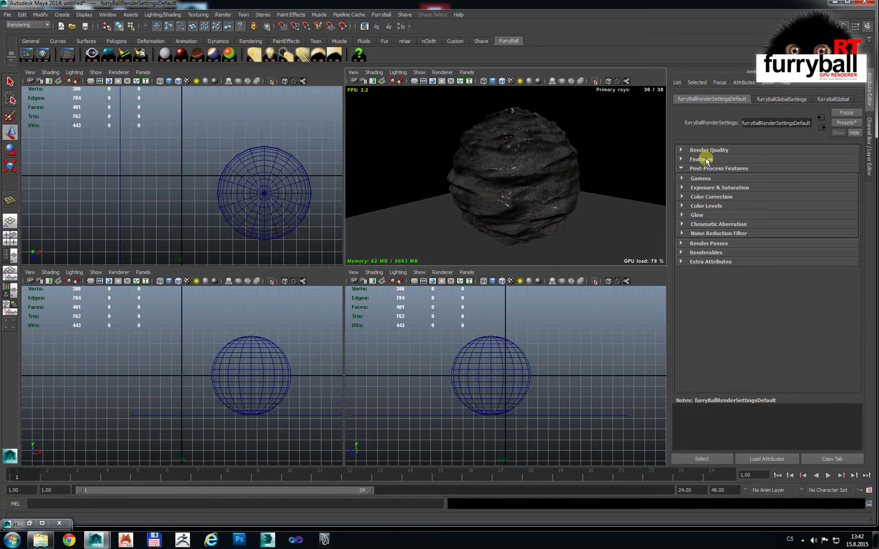
click(710, 182)
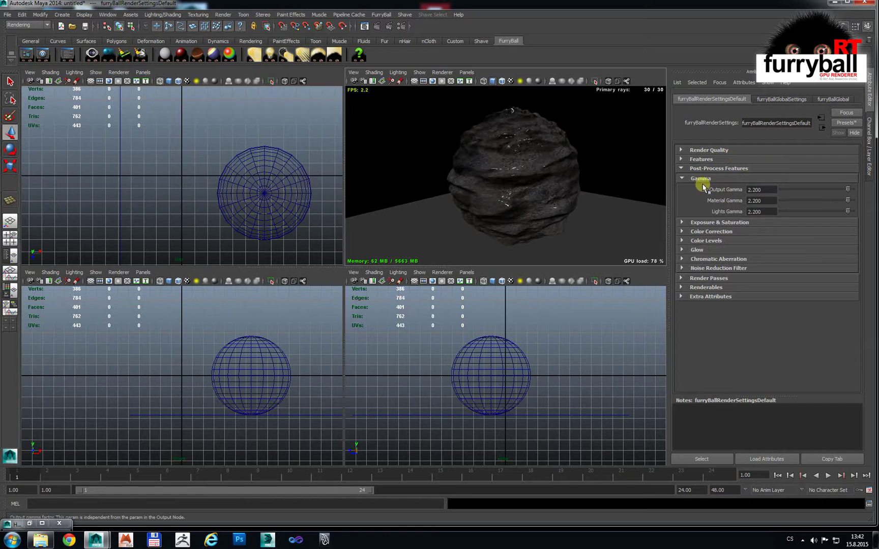
click(701, 178)
click(702, 188)
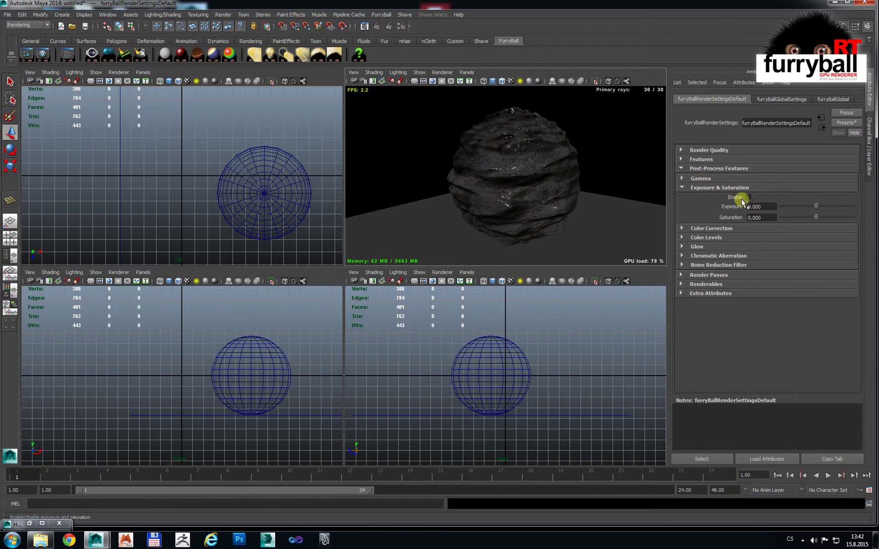
click(705, 159)
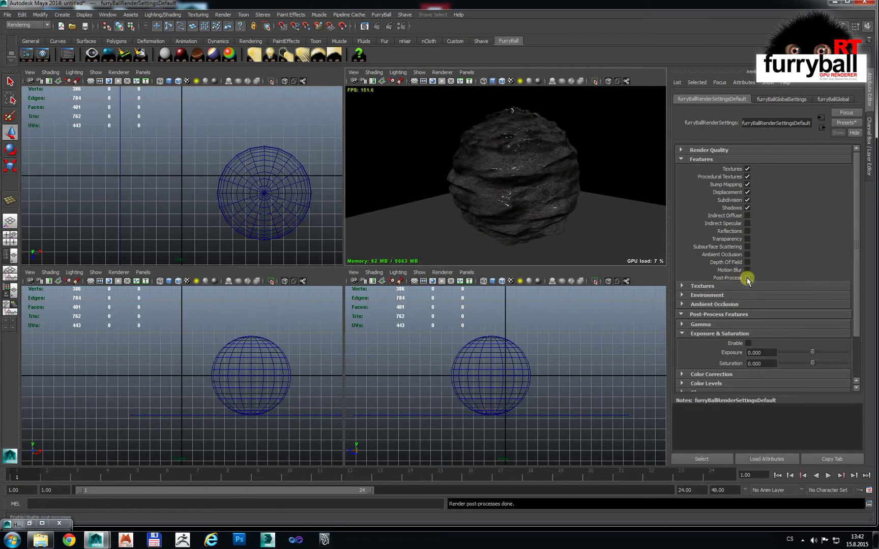
click(698, 160)
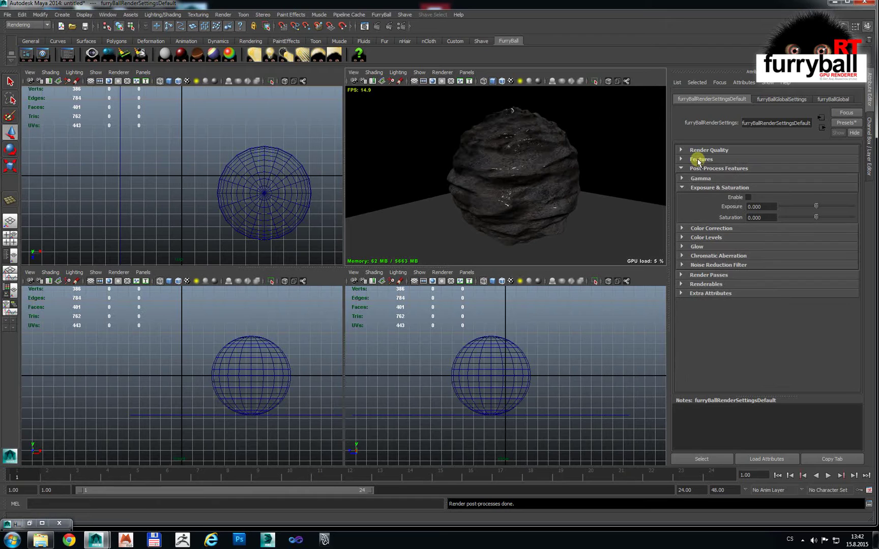
click(712, 228)
click(721, 228)
Enable Exposure & Saturation with exposure 0.419 and saturation 0.084
click(747, 197)
mouse_move(815, 206)
mouse_down()
mouse_move(826, 217)
mouse_move(819, 217)
mouse_up()
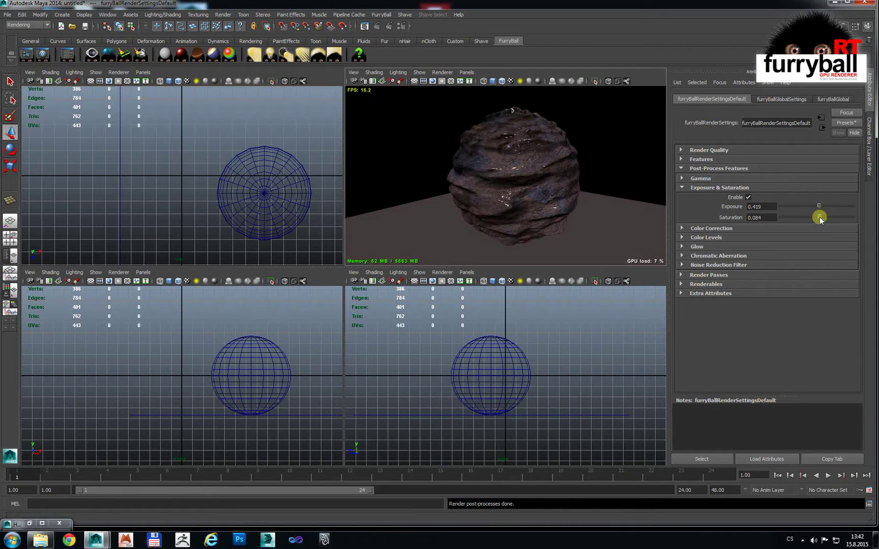
alt+drag(526, 177, 557, 180)
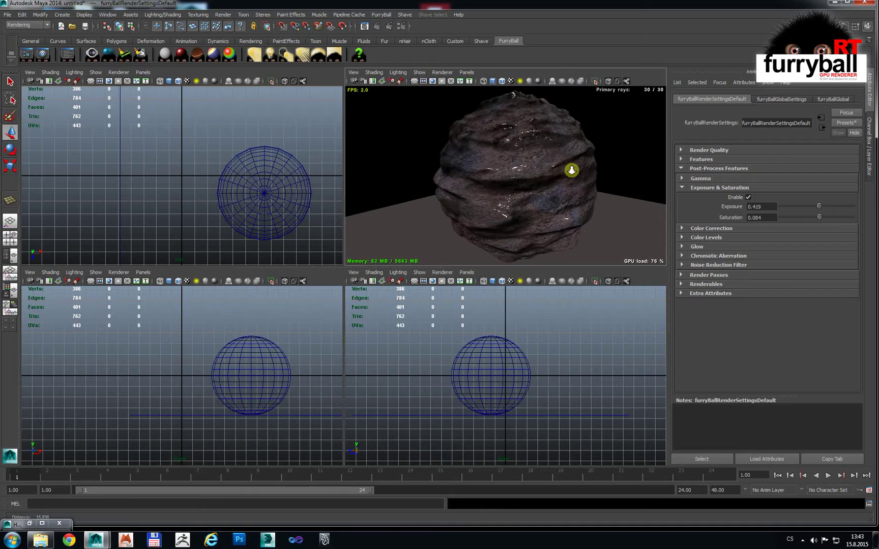
alt+middle_drag(568, 170, 556, 176)
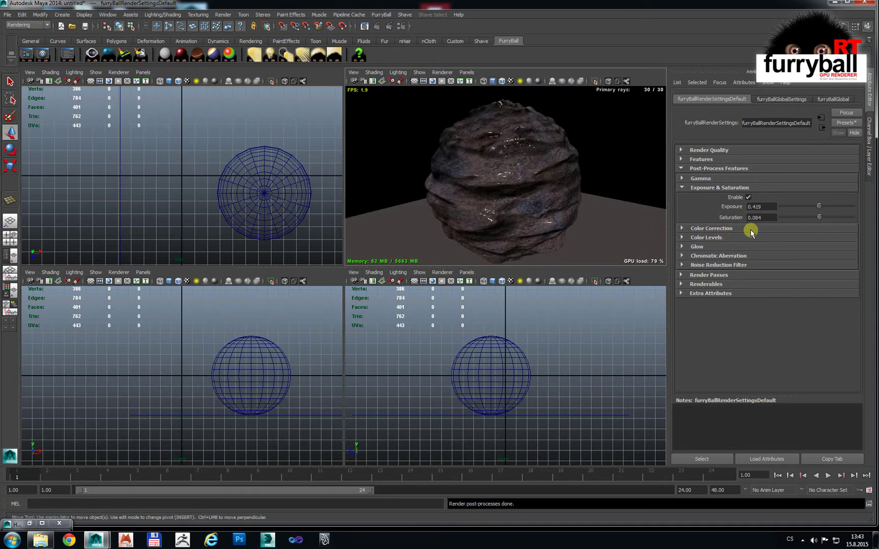
Enable Color Correction, set high threshold 0.950 and a dark teal High Color
click(711, 229)
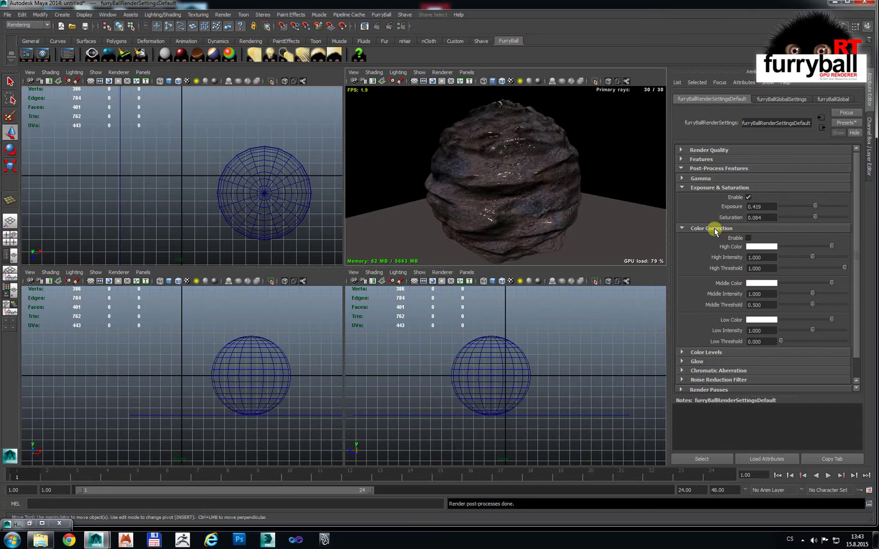
click(748, 239)
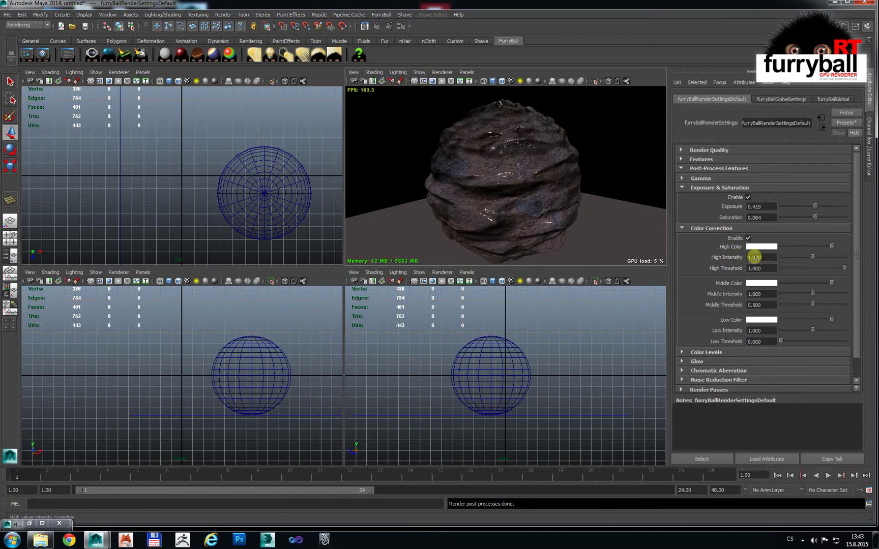
click(839, 267)
click(756, 247)
click(754, 224)
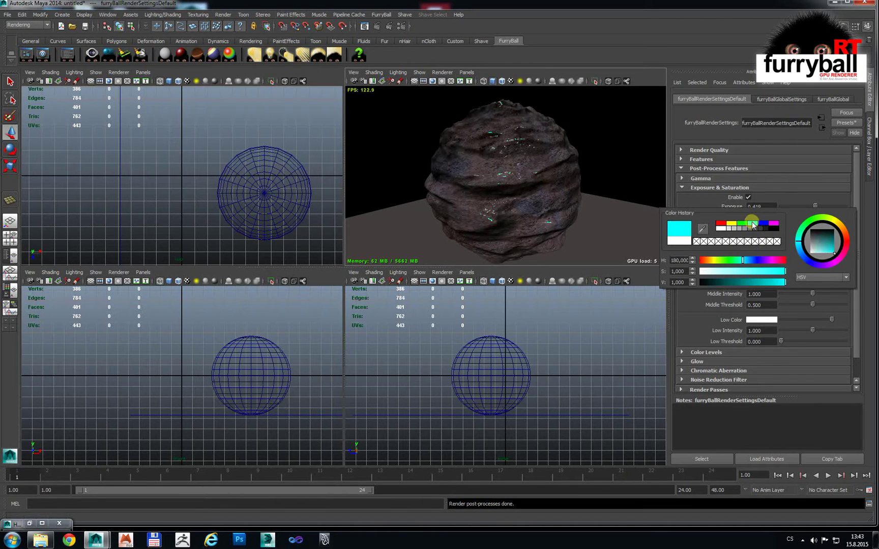
click(746, 247)
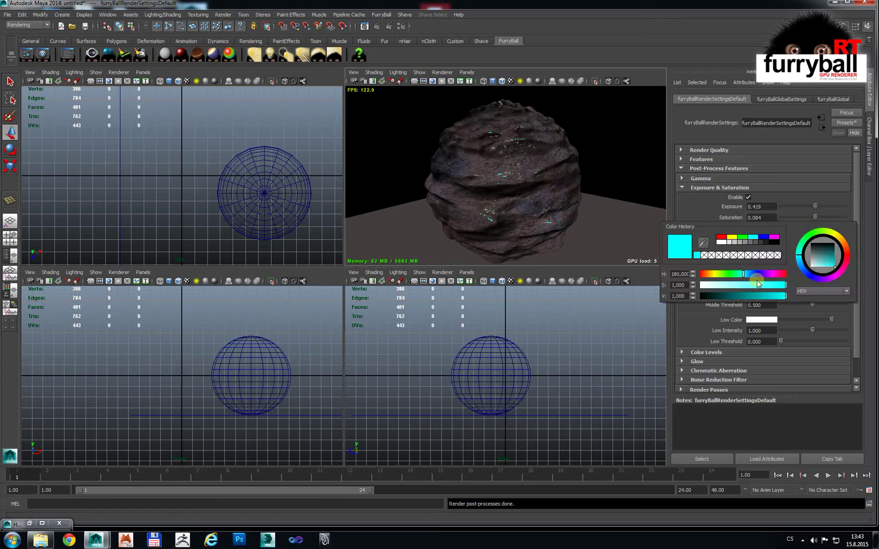
click(740, 285)
mouse_move(738, 296)
mouse_down()
mouse_move(722, 297)
mouse_move(730, 296)
mouse_up()
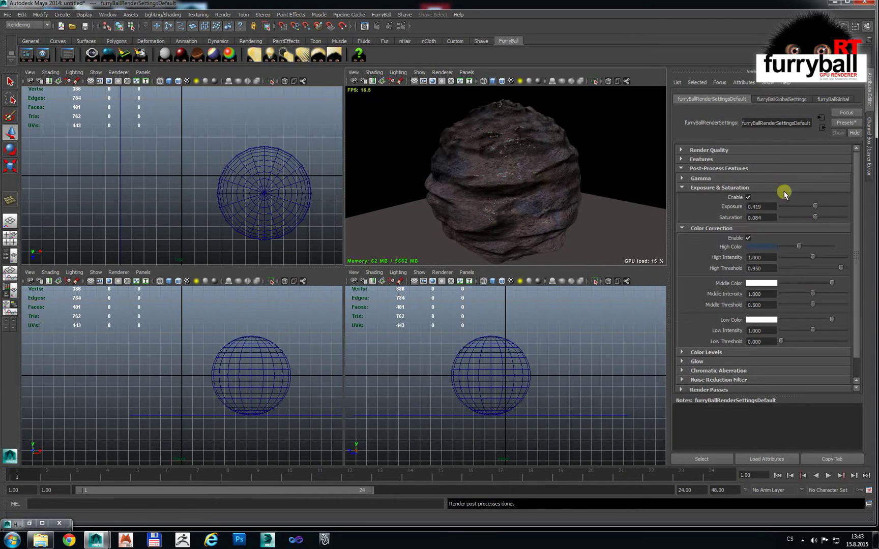
Set the Middle Color to peach and the Low Color to pale green
click(767, 284)
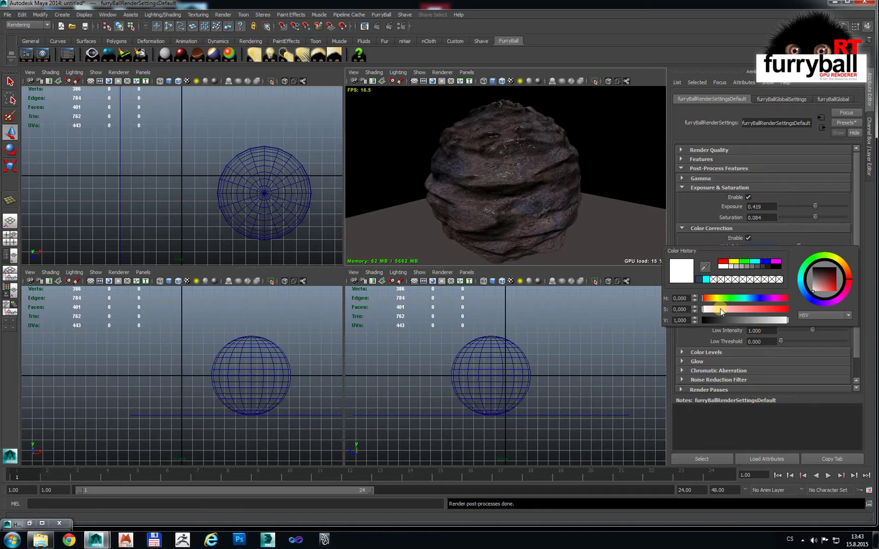
mouse_move(720, 309)
mouse_down()
mouse_move(738, 310)
mouse_move(712, 299)
mouse_up()
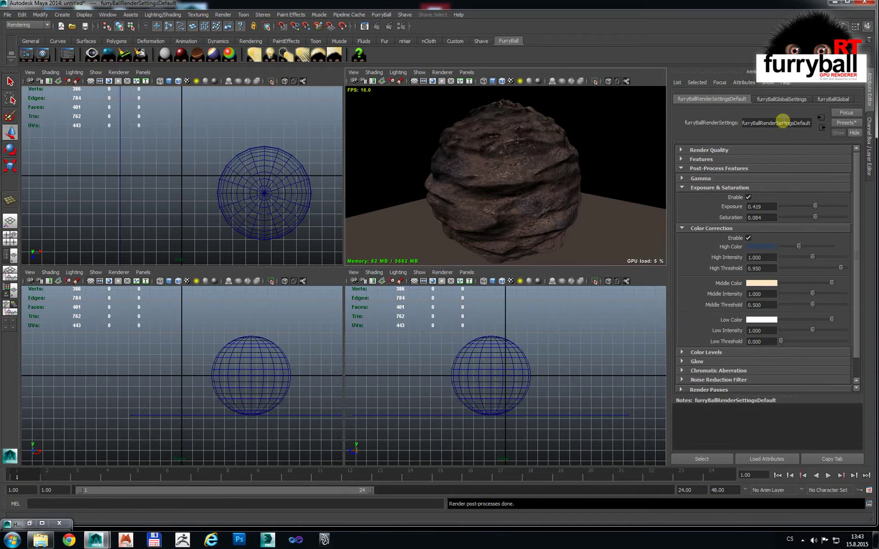
click(769, 320)
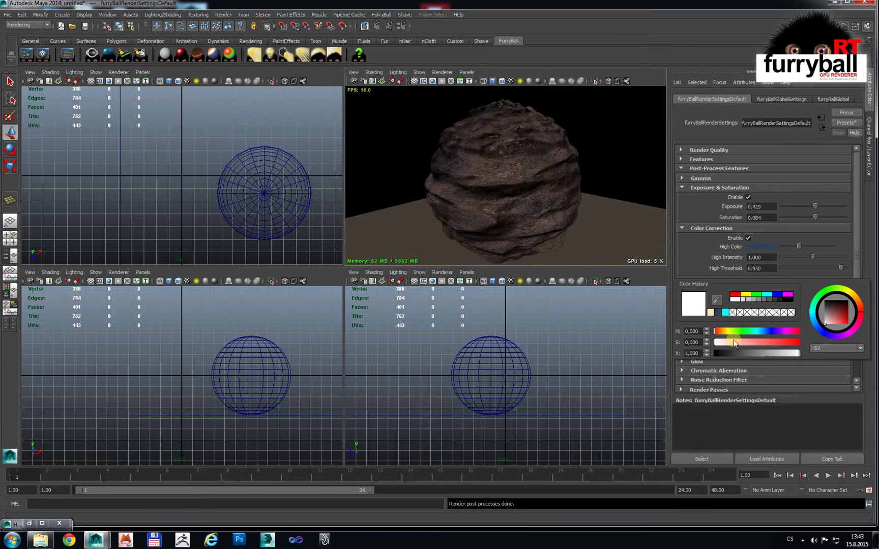
drag(755, 343, 732, 345)
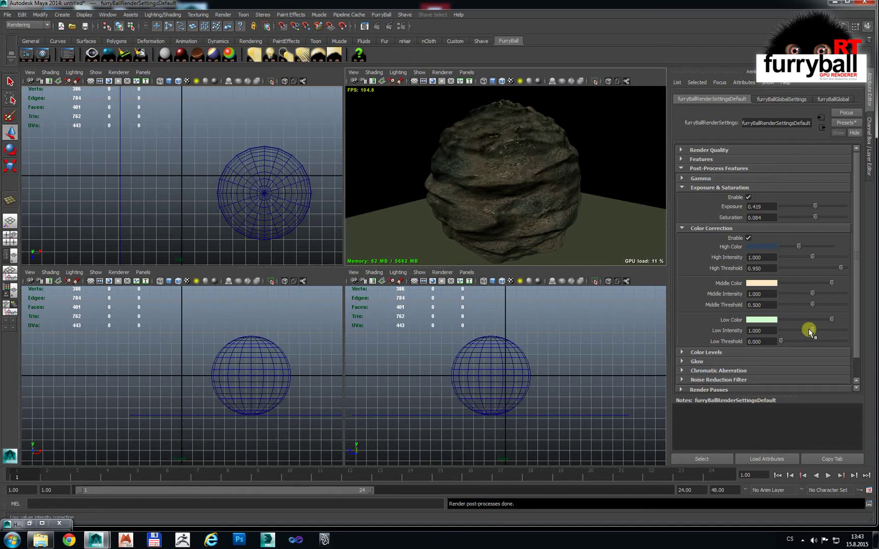
Set low intensity 0.734, middle threshold 0.309 and middle intensity 1.050
drag(811, 330, 790, 343)
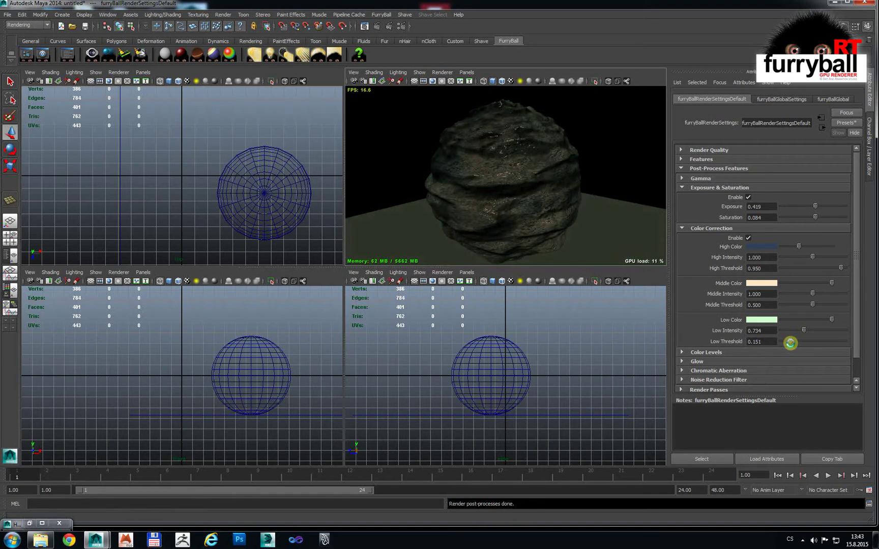
mouse_move(812, 304)
mouse_down()
mouse_move(798, 305)
mouse_move(814, 294)
mouse_up()
alt+drag(632, 220, 301, 140)
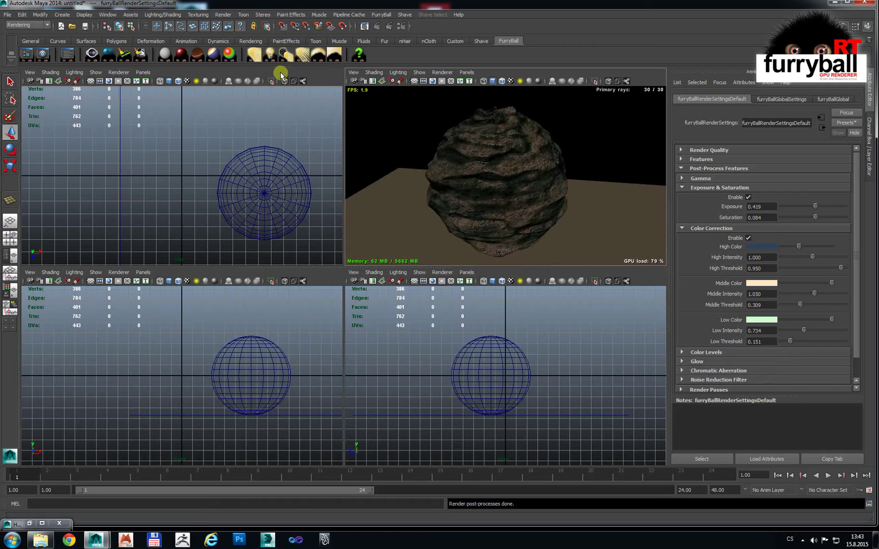
Create a FurryBall point light and move it up and to the right of the sphere
click(270, 55)
scroll(194, 188, down, 2)
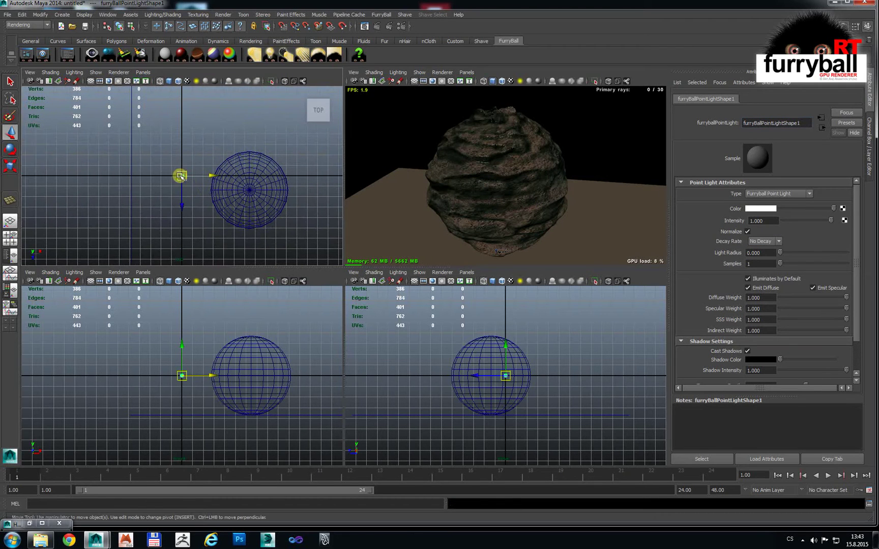
drag(180, 176, 141, 134)
drag(153, 376, 295, 315)
scroll(509, 331, down, 3)
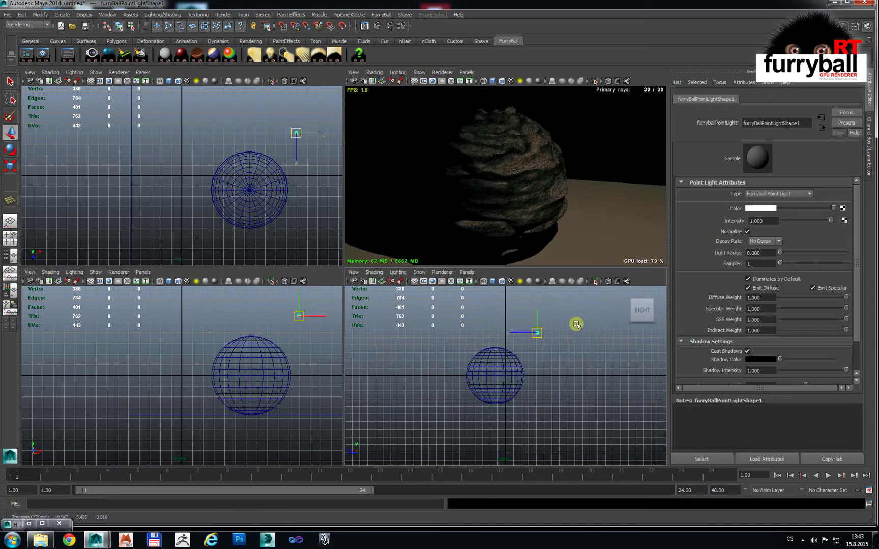
drag(537, 333, 594, 332)
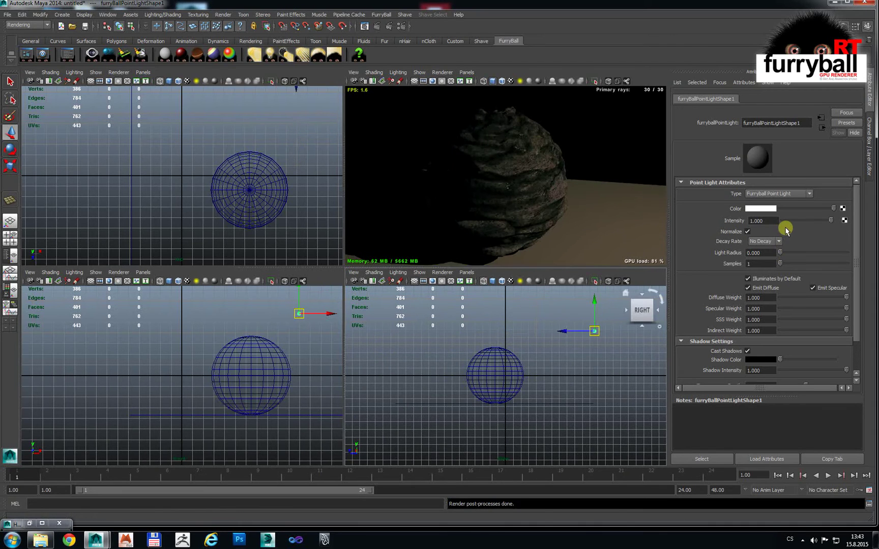
Set the point light's Intensity to 1.886
click(763, 221)
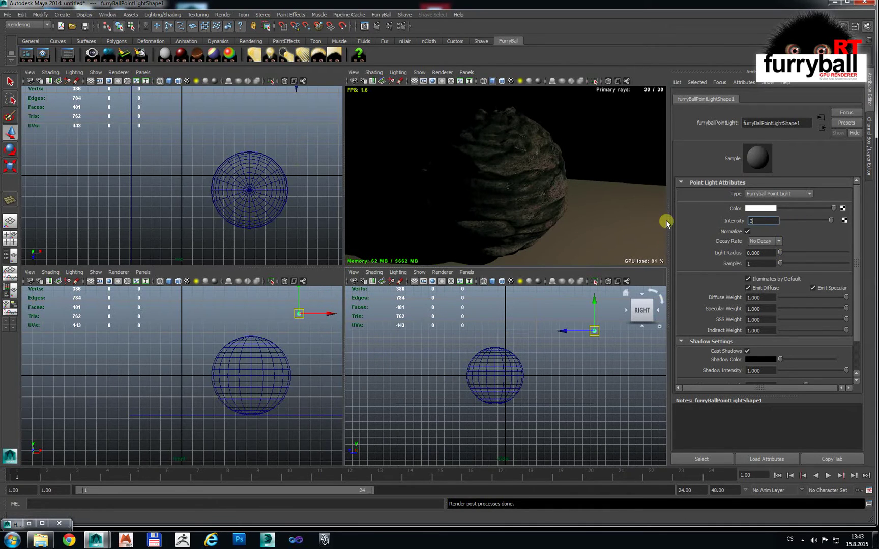
text(3)
key(Return)
mouse_move(506, 161)
alt+mouse_down()
mouse_move(548, 157)
mouse_move(503, 163)
alt+mouse_up()
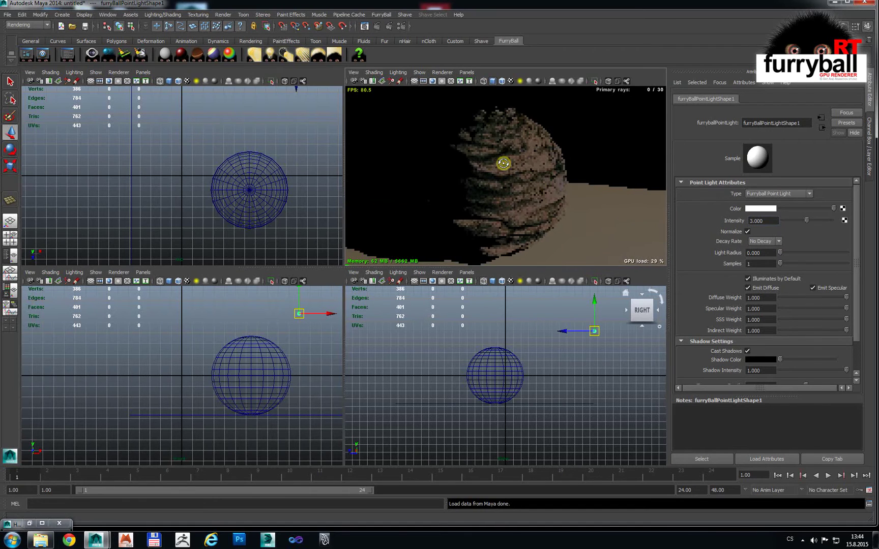
drag(806, 220, 799, 220)
alt+drag(567, 222, 564, 205)
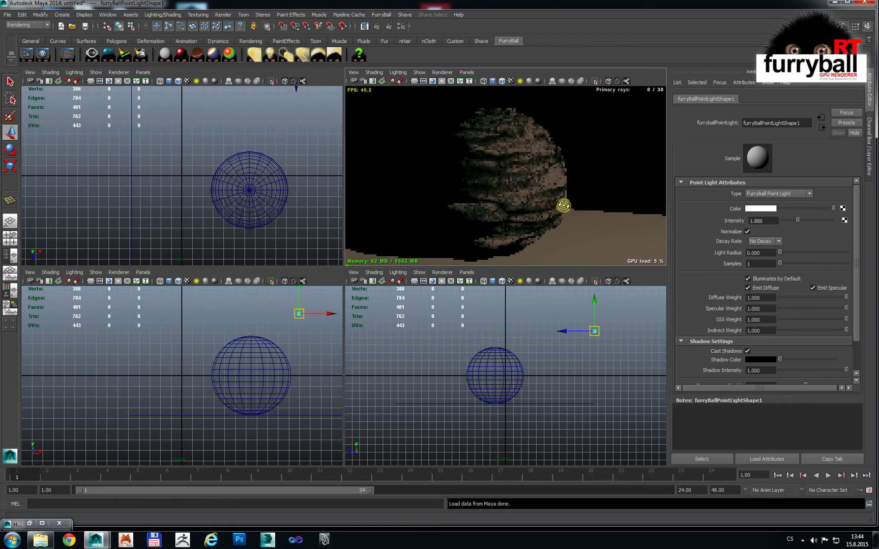
Make the midtone tint paler and raise highlight intensity to 1.439
click(25, 55)
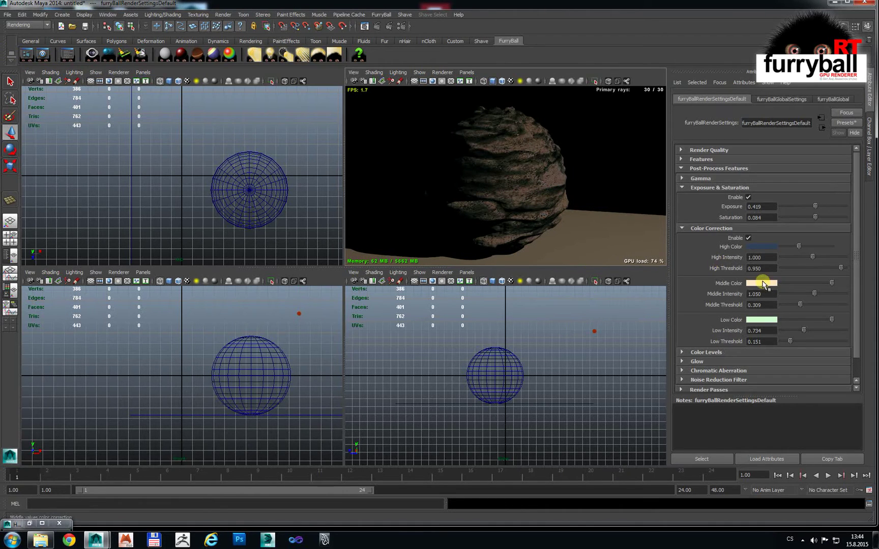
click(762, 283)
drag(722, 304, 719, 305)
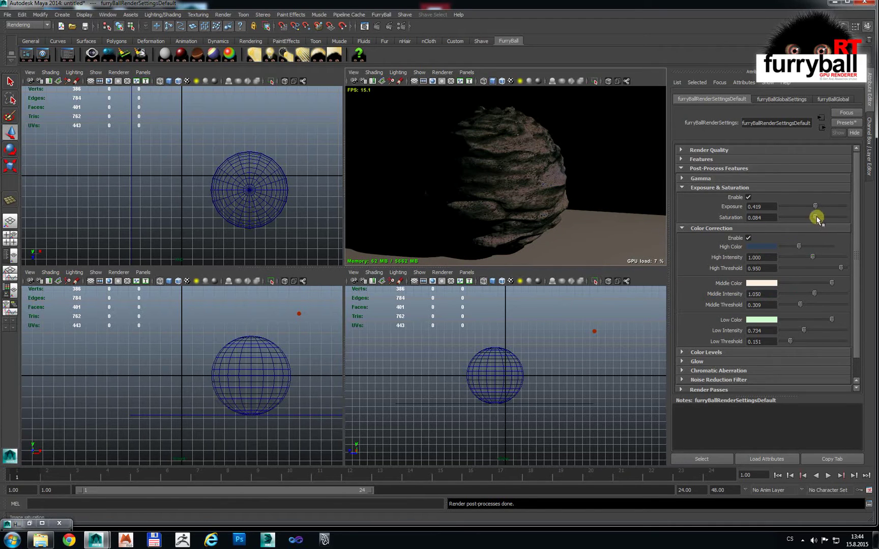
drag(805, 259, 826, 258)
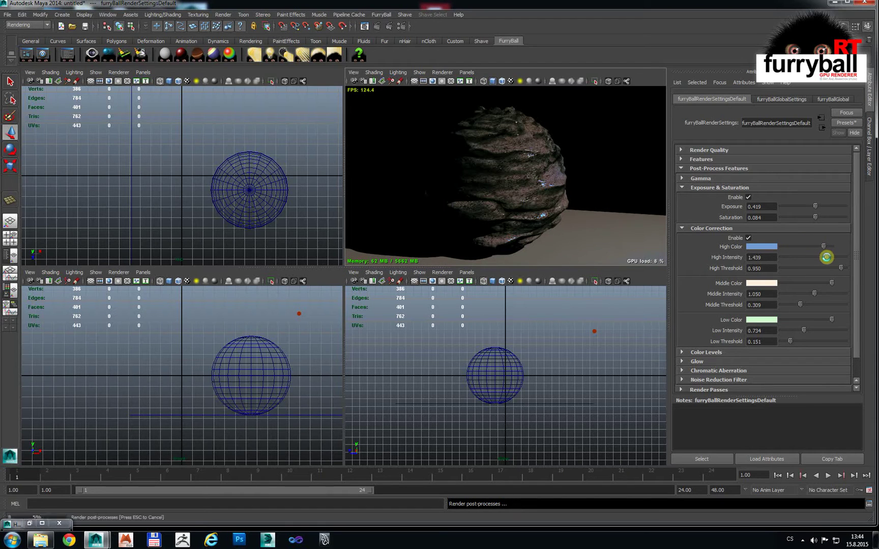
click(717, 229)
Set Color Levels High to 0.871, Low to 0.013 and the red Middle to 0.000
click(713, 238)
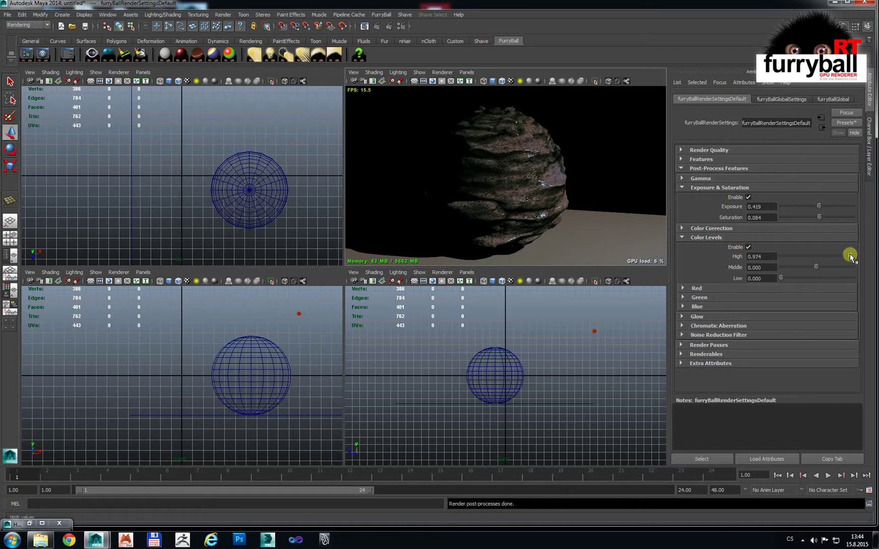
drag(850, 257, 842, 256)
drag(780, 279, 782, 278)
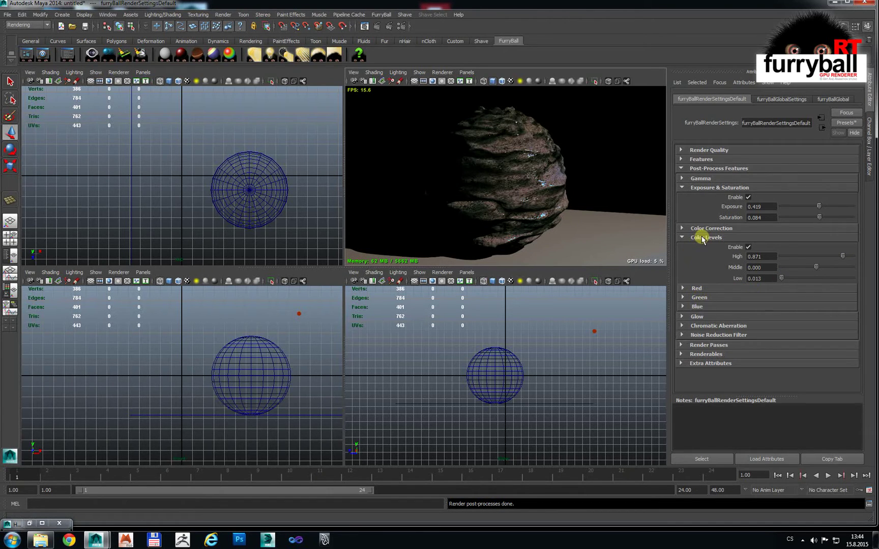
click(697, 288)
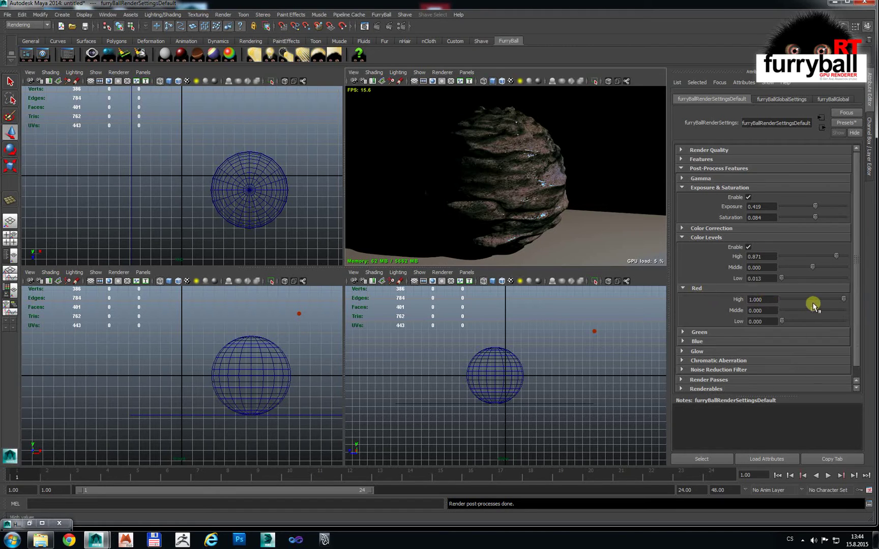
drag(812, 309, 813, 310)
double_click(759, 310)
text(0.000)
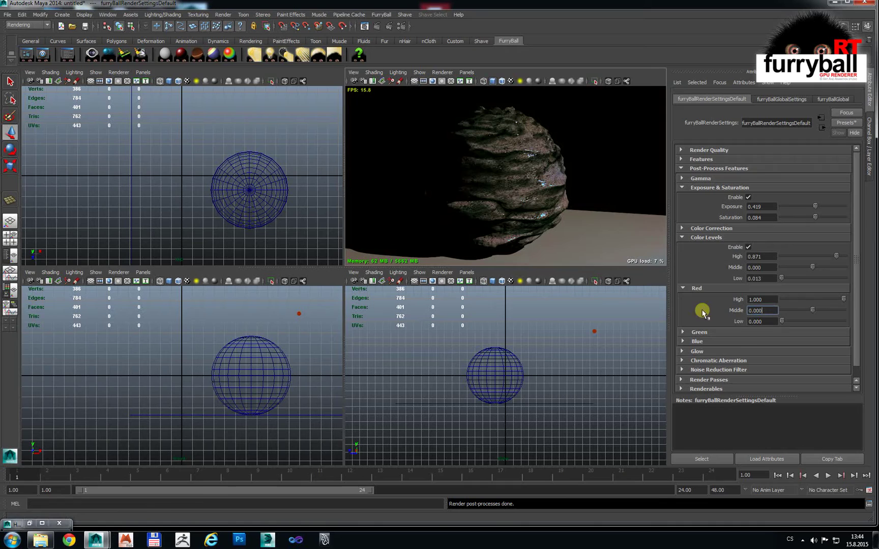
click(695, 238)
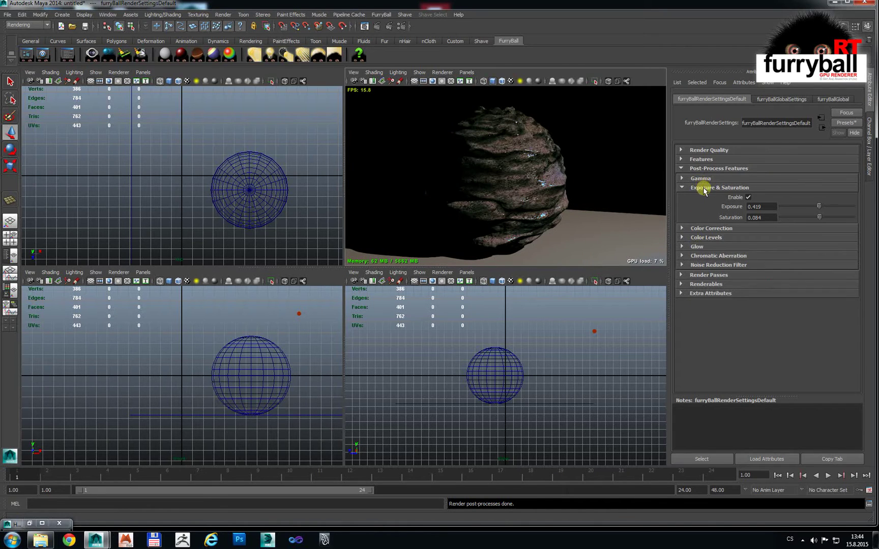
Open the Glow settings and lower the glow blurriness to 0.072
click(703, 188)
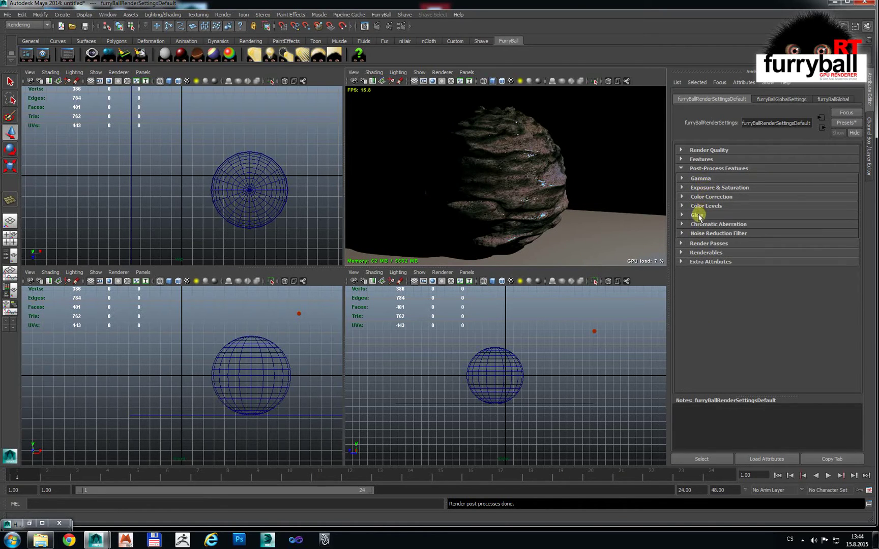
click(698, 217)
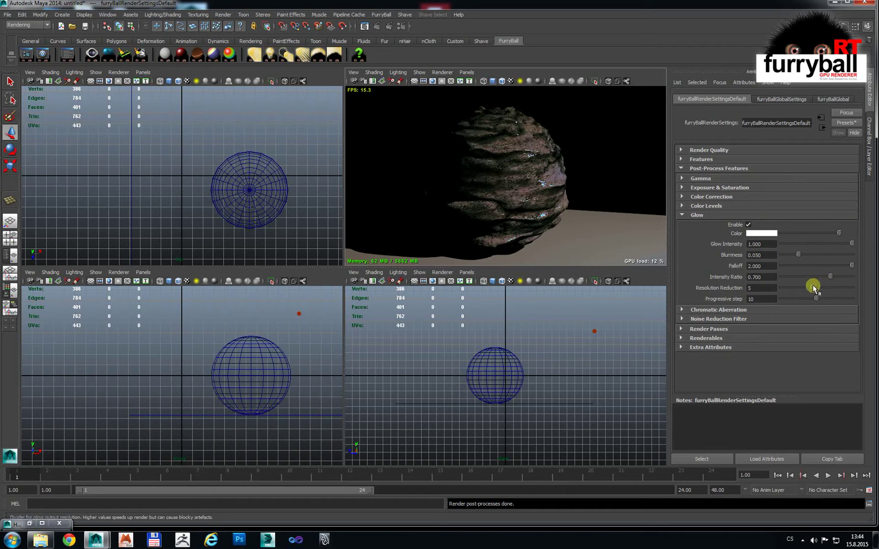
drag(805, 255, 809, 281)
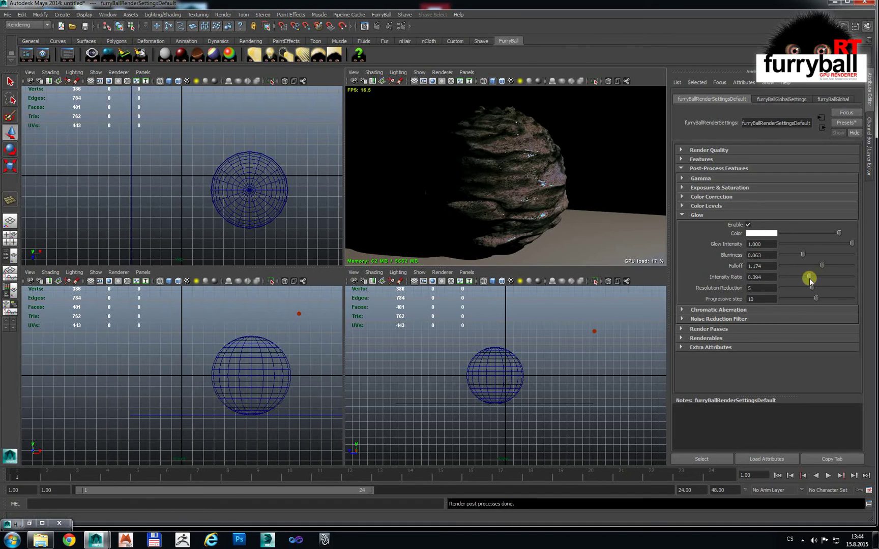
Set glow intensity to 3.000, then ease it to about 2.477 with intensity ratio 0.123
click(760, 244)
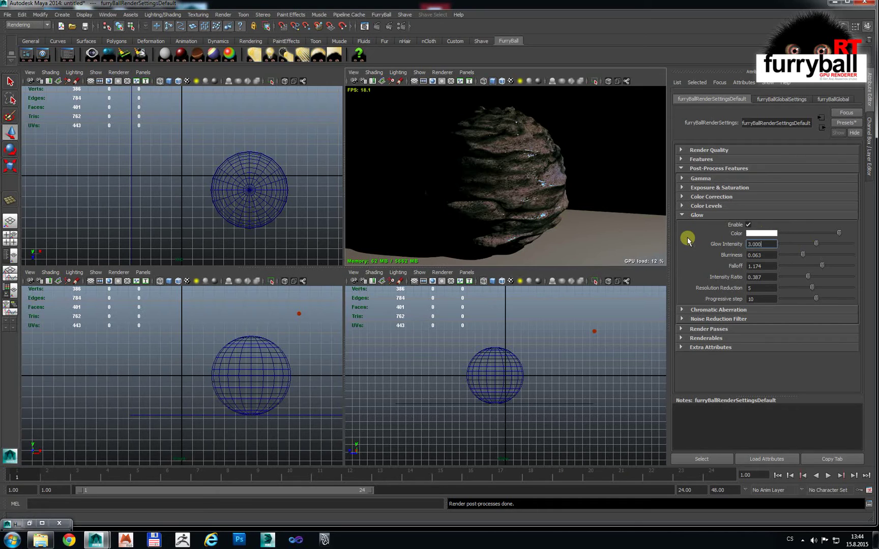
text(3.000)
key(Return)
mouse_move(569, 198)
alt+mouse_down()
mouse_move(565, 173)
mouse_move(564, 192)
alt+mouse_up()
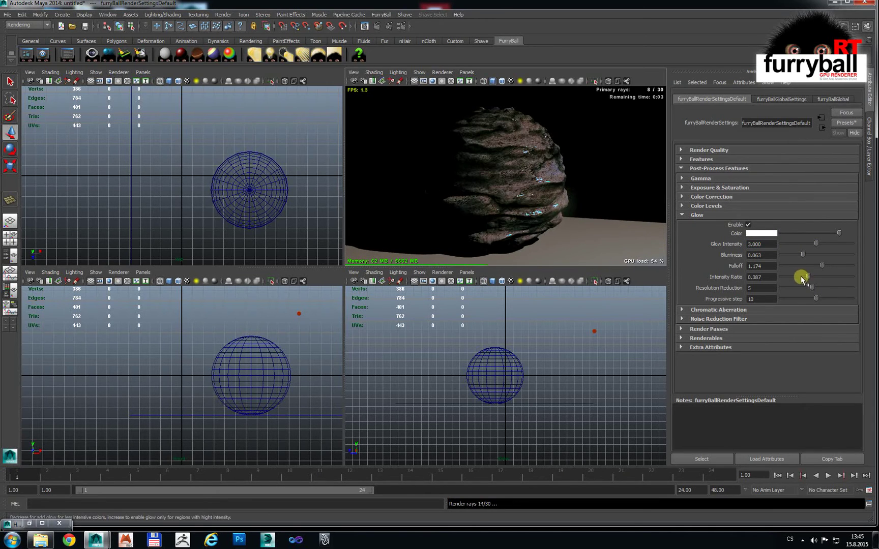
mouse_move(801, 280)
mouse_down()
mouse_move(794, 275)
mouse_move(817, 280)
mouse_move(787, 280)
mouse_move(807, 255)
mouse_move(789, 277)
mouse_up()
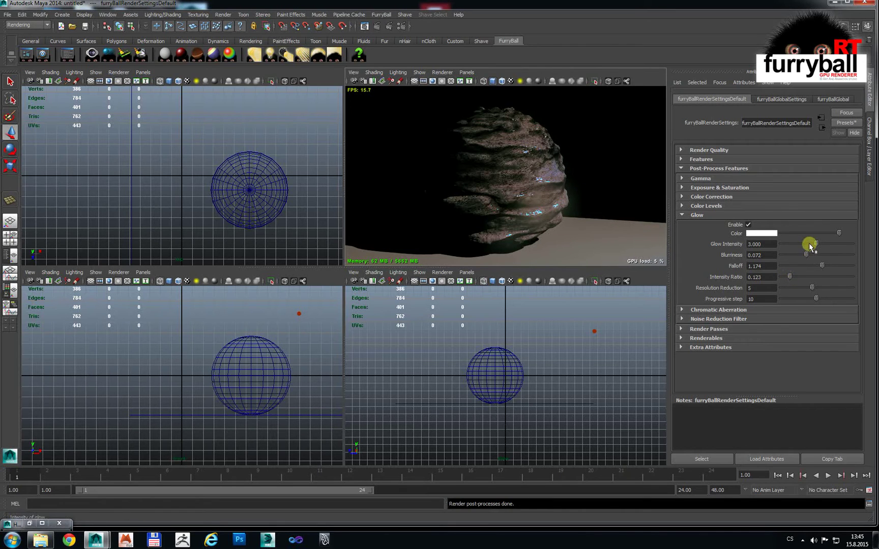
drag(816, 244, 809, 244)
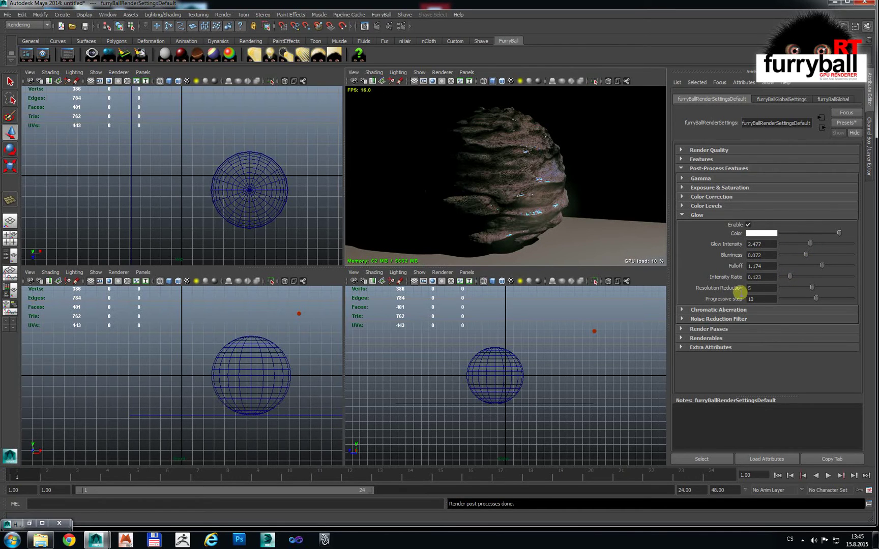
Enable Chromatic Aberration, try a radius of 3.000, then settle on radius 1.000
click(730, 310)
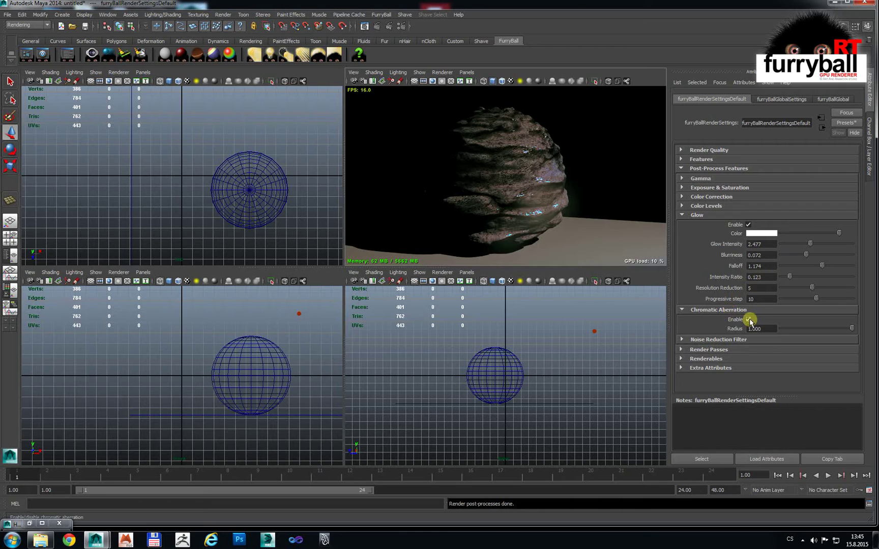
mouse_move(852, 328)
mouse_down()
mouse_move(804, 330)
mouse_move(860, 330)
mouse_up()
double_click(763, 329)
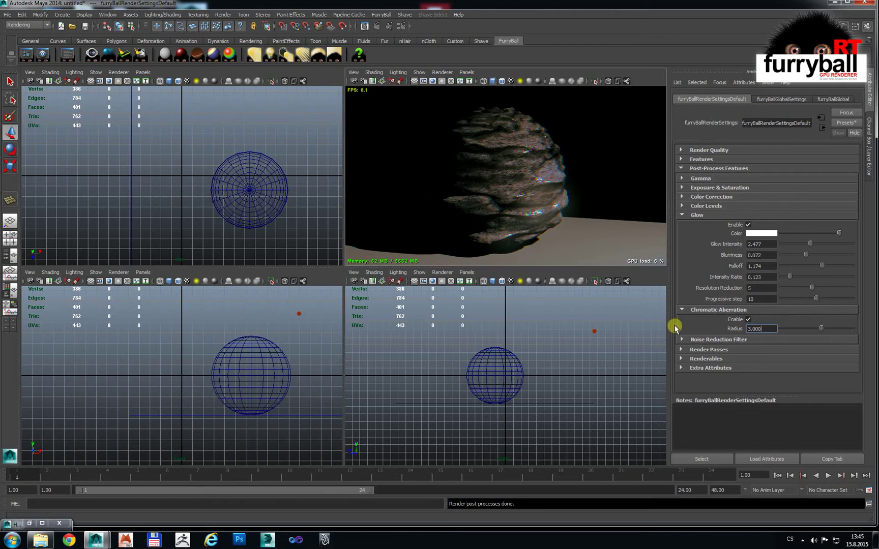
text(3.000)
key(Return)
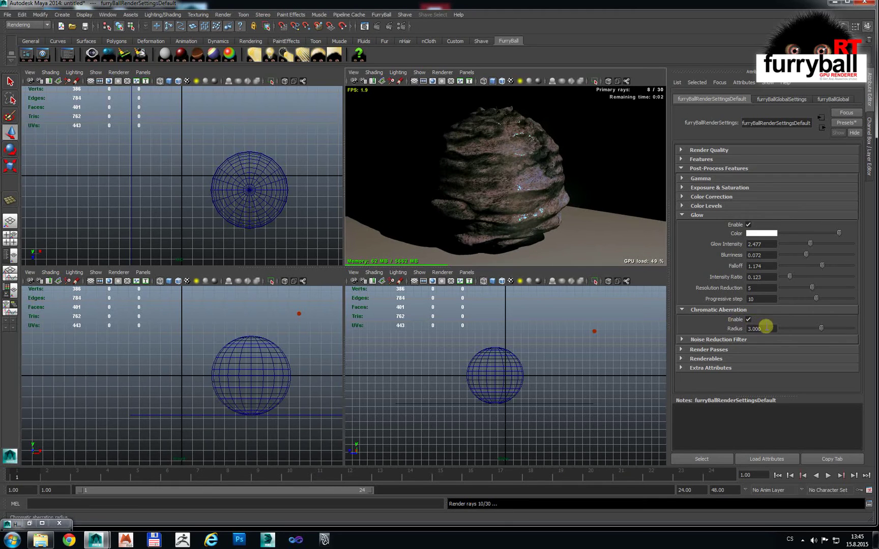
double_click(763, 328)
text(1.000)
key(Return)
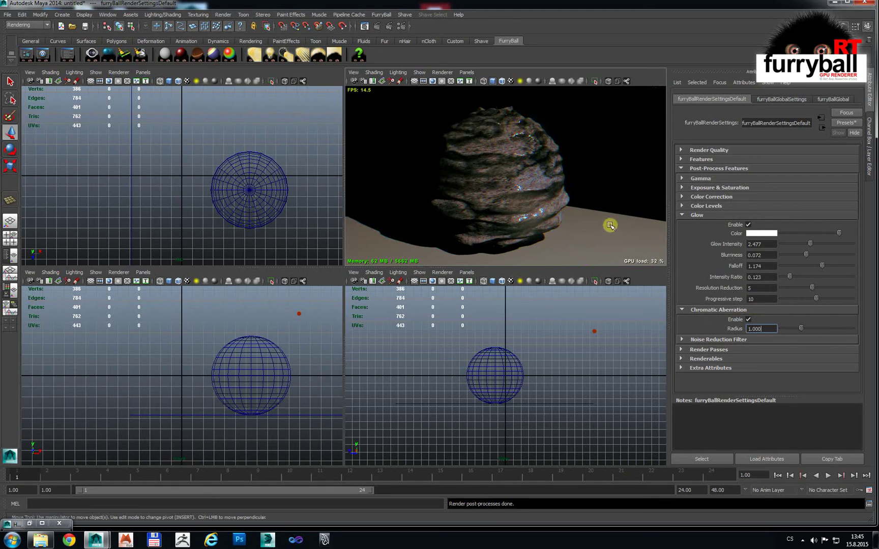
alt+drag(610, 225, 584, 187)
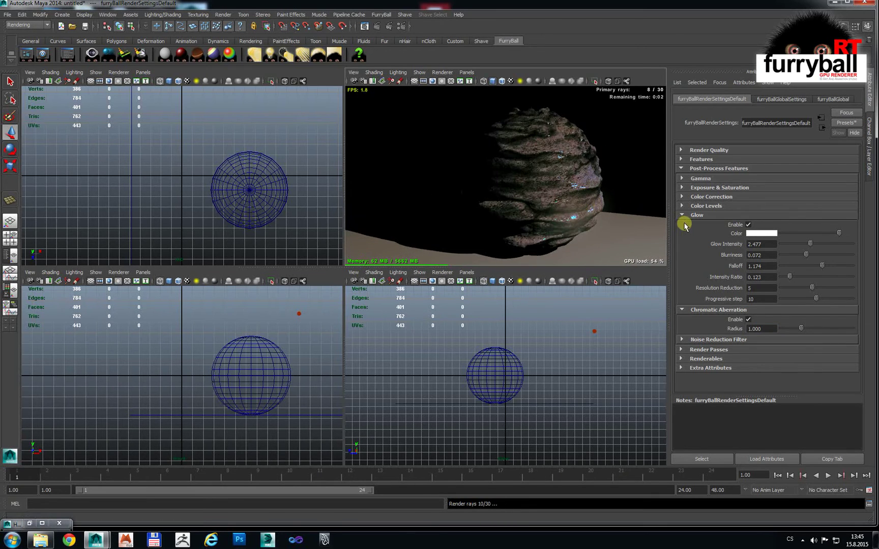
Toggle the Post-Process feature off and on to compare the rock render, leaving it enabled
click(691, 215)
click(705, 169)
click(707, 169)
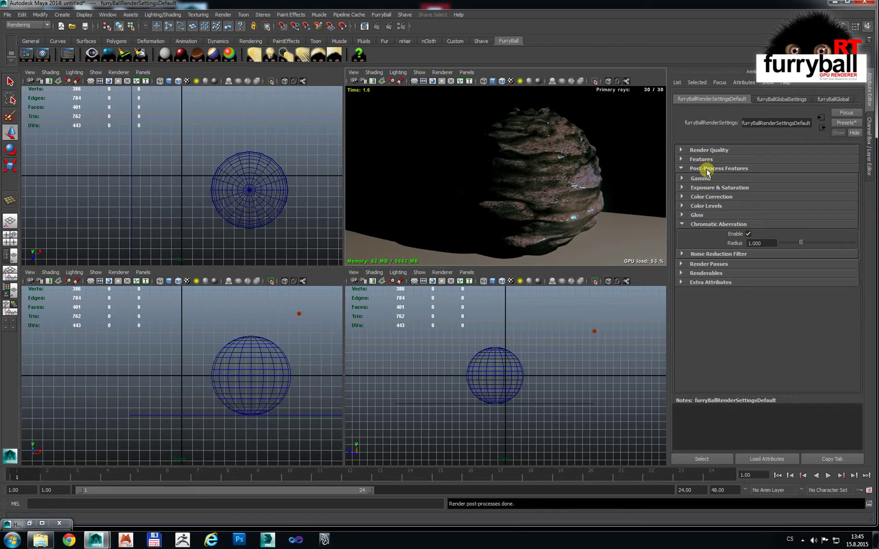
click(700, 160)
click(747, 278)
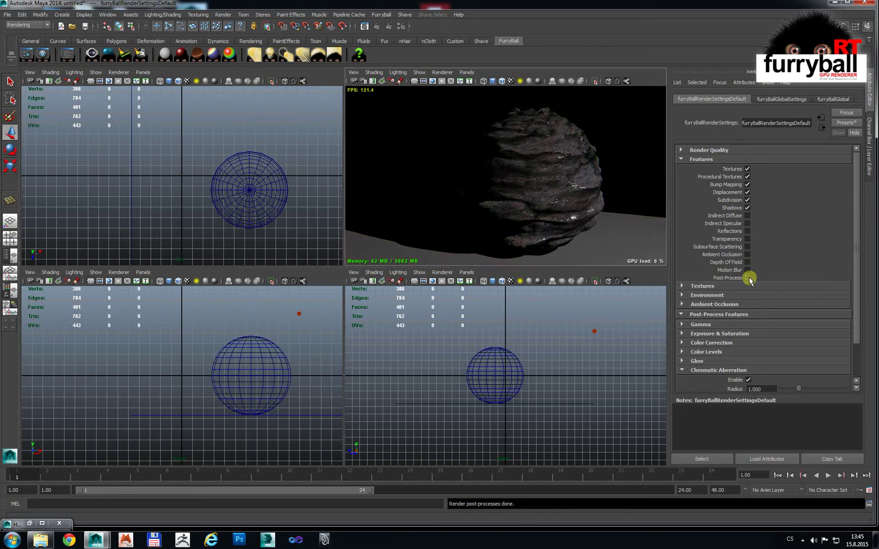
alt+drag(610, 201, 555, 220)
click(747, 278)
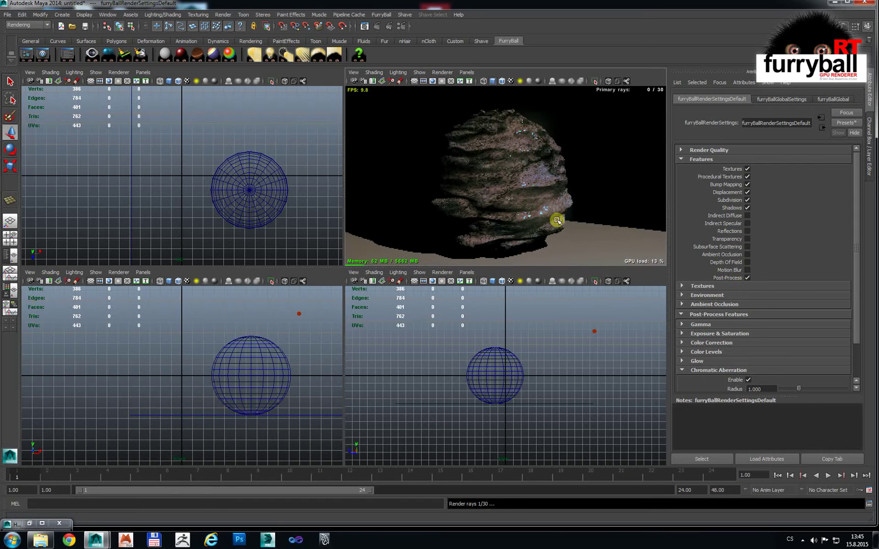
click(747, 278)
click(747, 278)
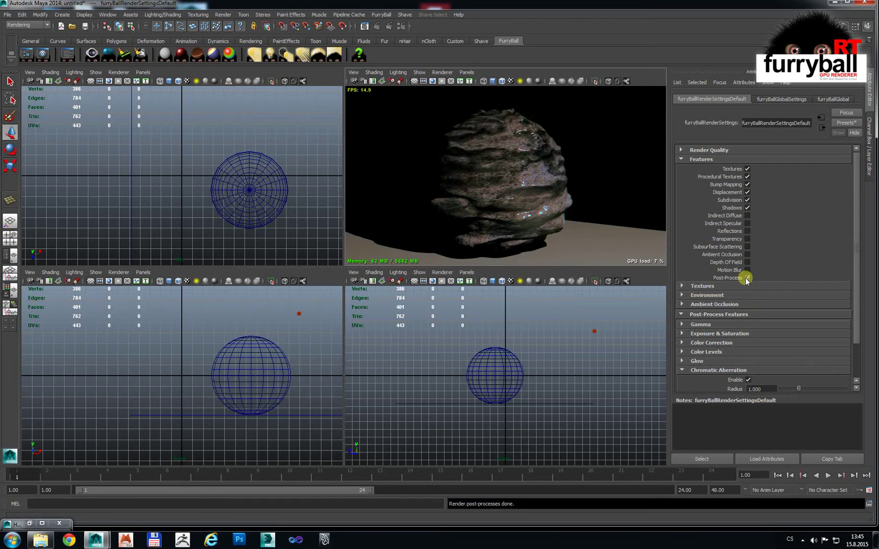
alt+right_drag(602, 220, 578, 211)
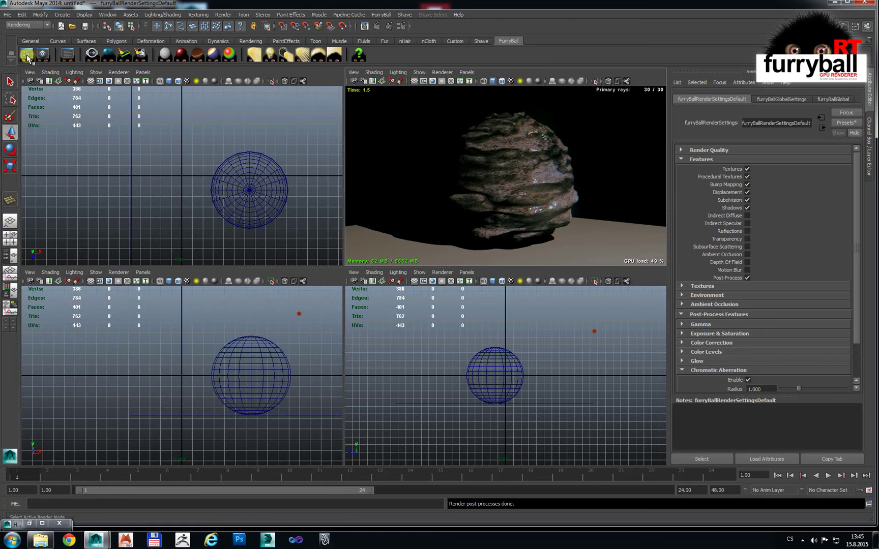
In Render Settings, turn on animation rendering with the frame range 1 to 20
click(27, 58)
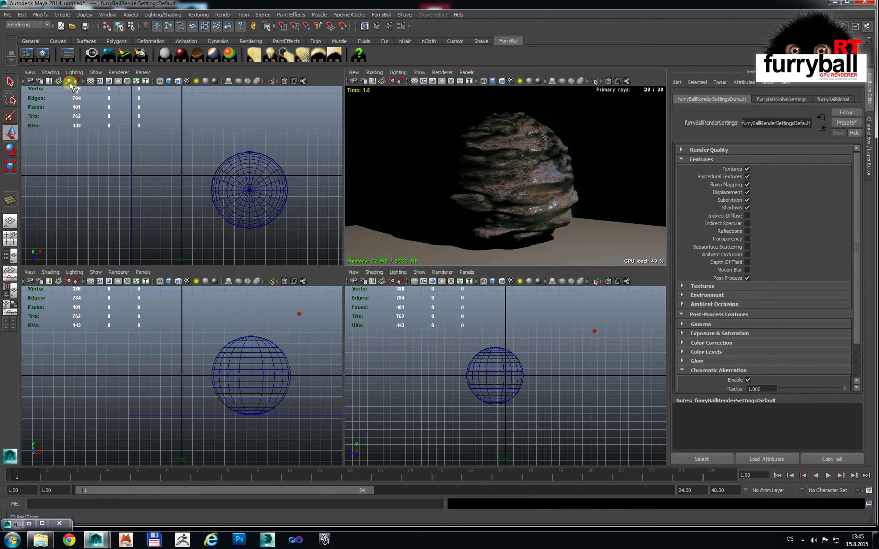
click(400, 27)
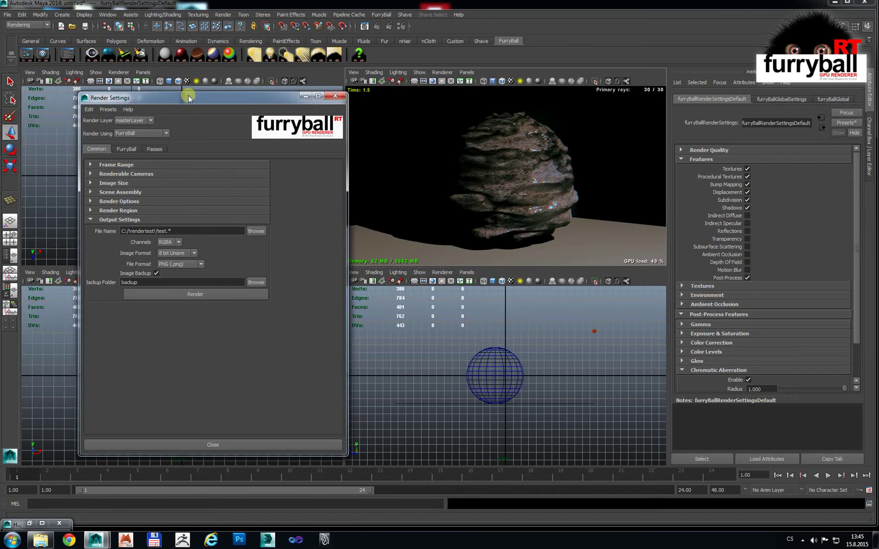
drag(186, 95, 265, 118)
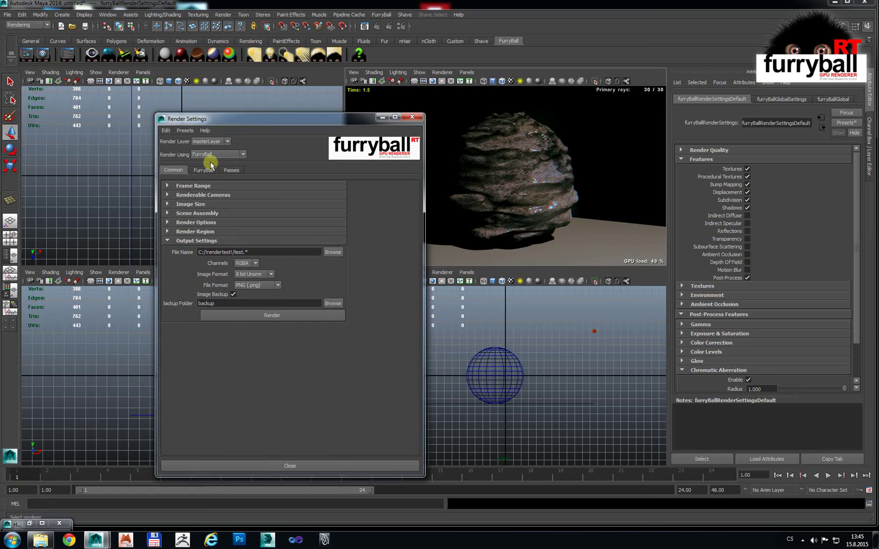
drag(250, 121, 178, 105)
click(115, 170)
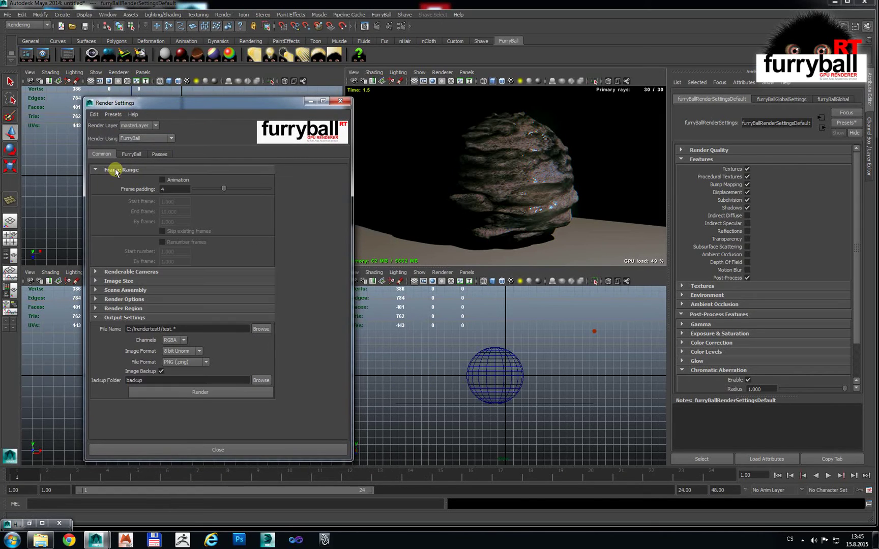
click(162, 180)
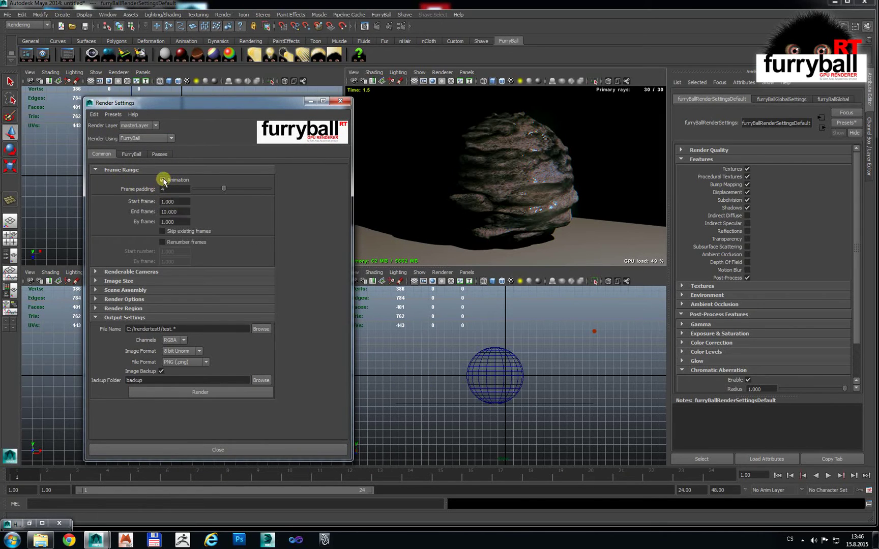
drag(182, 213, 102, 214)
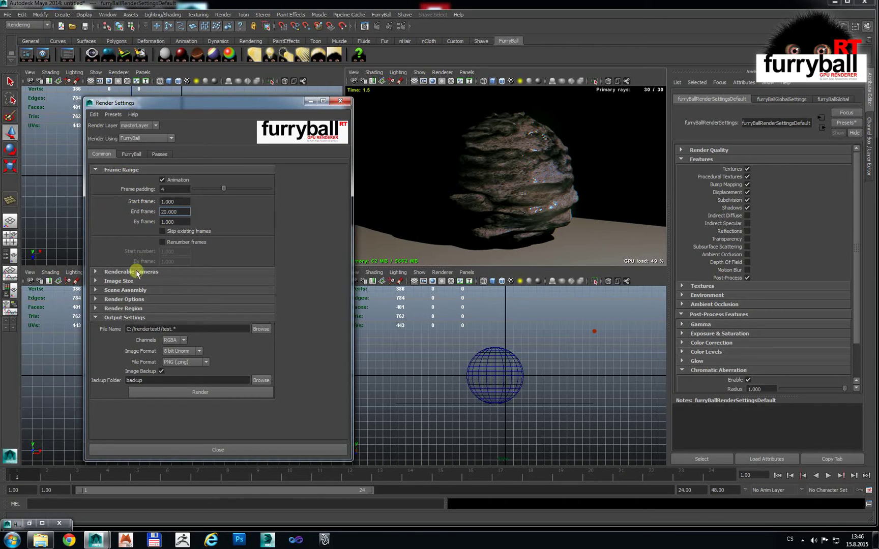
Check Image Size and keep the output path C:/rendertest/test.* as PNG
click(123, 281)
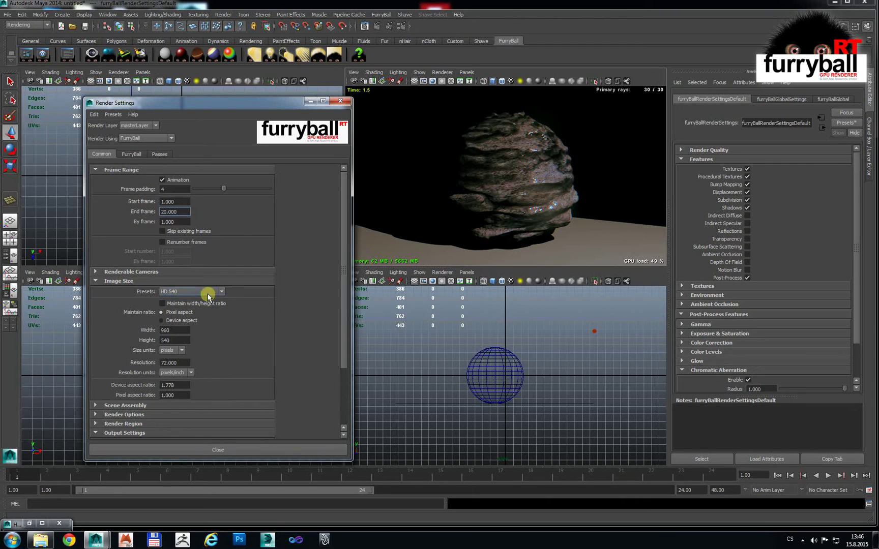
click(124, 281)
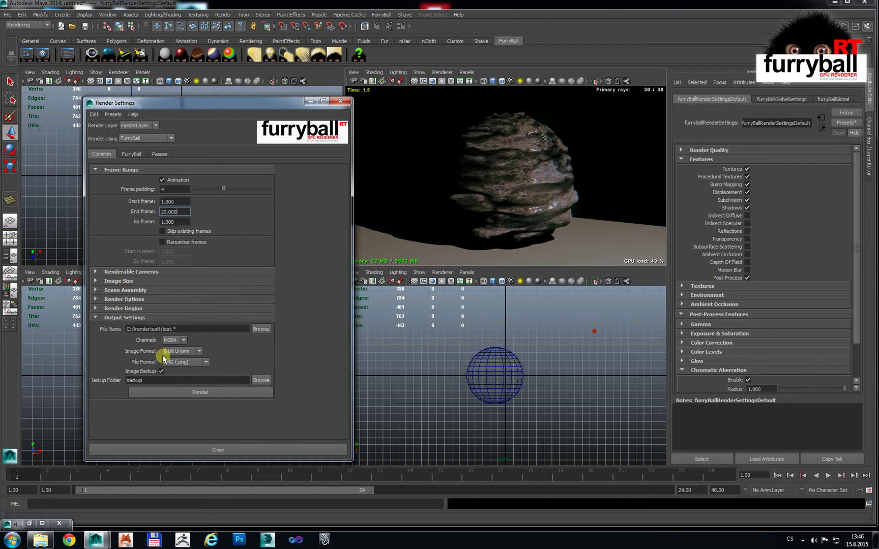
click(255, 332)
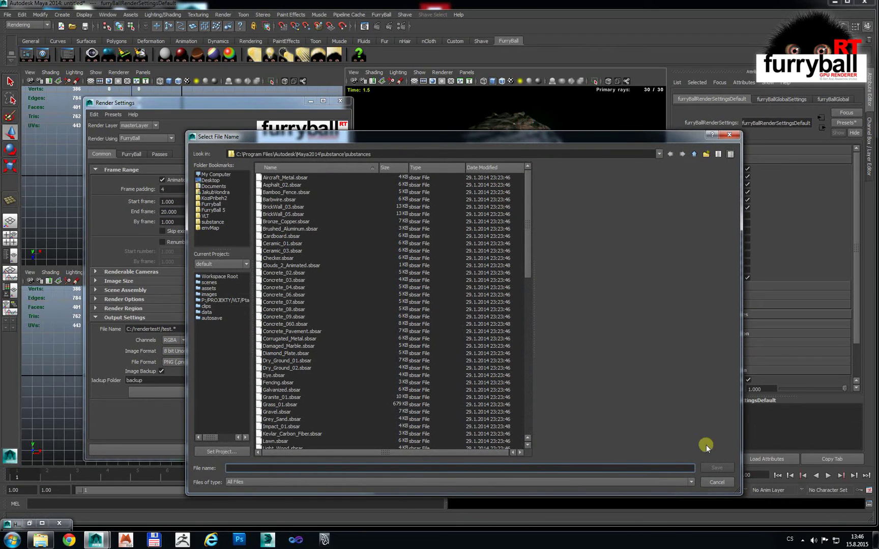
click(717, 482)
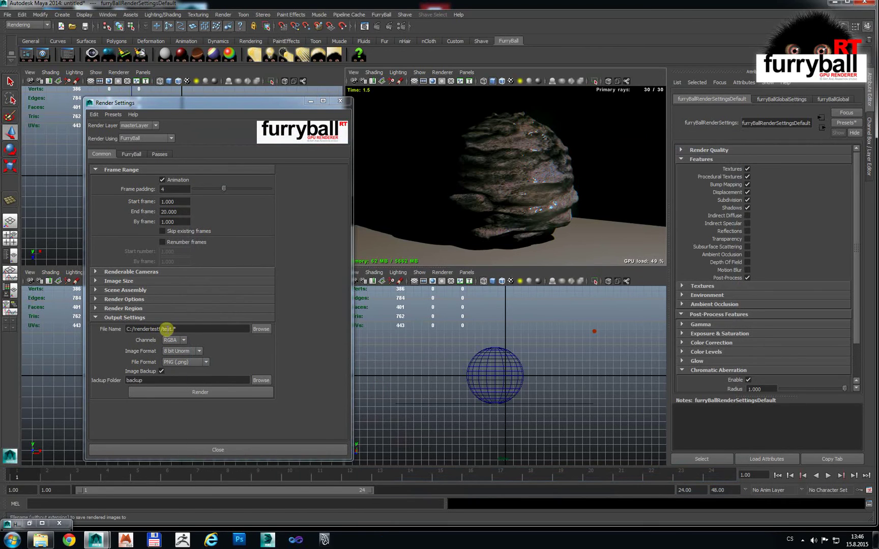
Enable the Depth render pass and check the Beauty pass options without changing its node
click(161, 154)
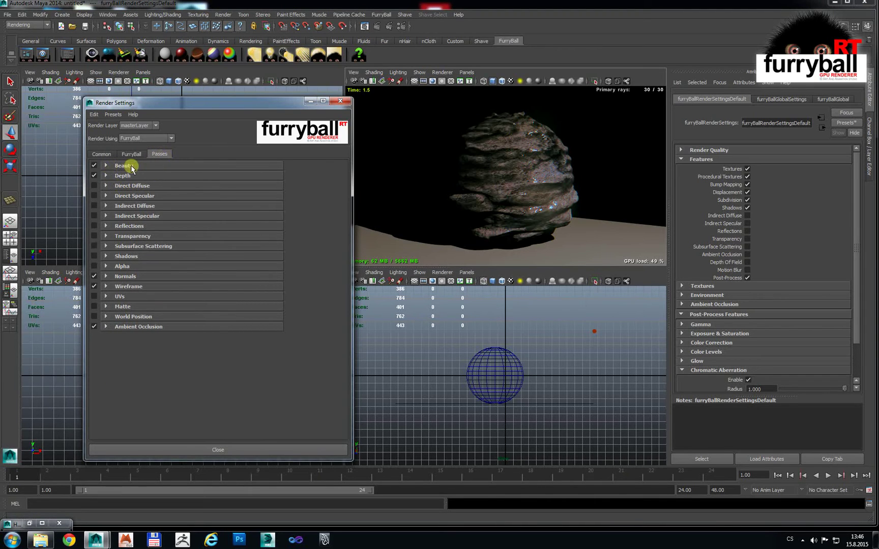
click(94, 175)
click(105, 167)
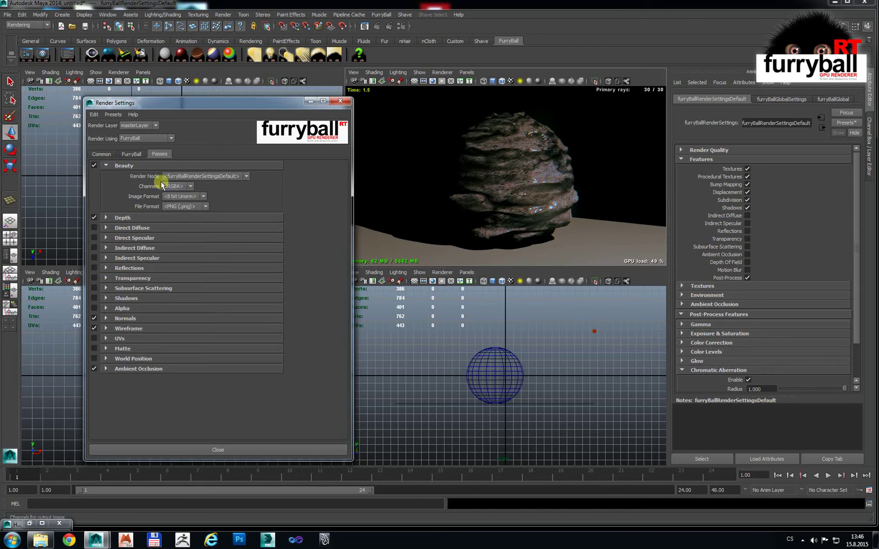
click(222, 177)
click(298, 183)
click(122, 166)
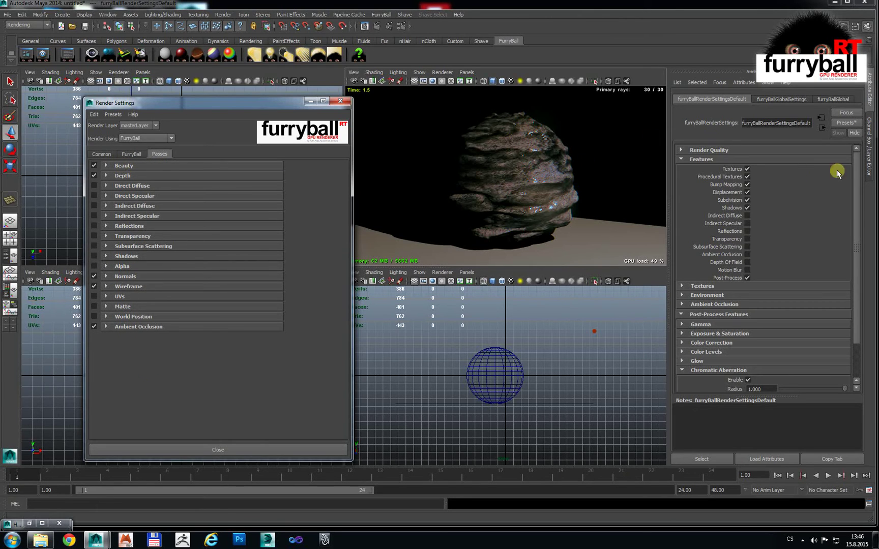
Expand Render Quality in the Attribute Editor to show the 30 primary rays setting
click(700, 159)
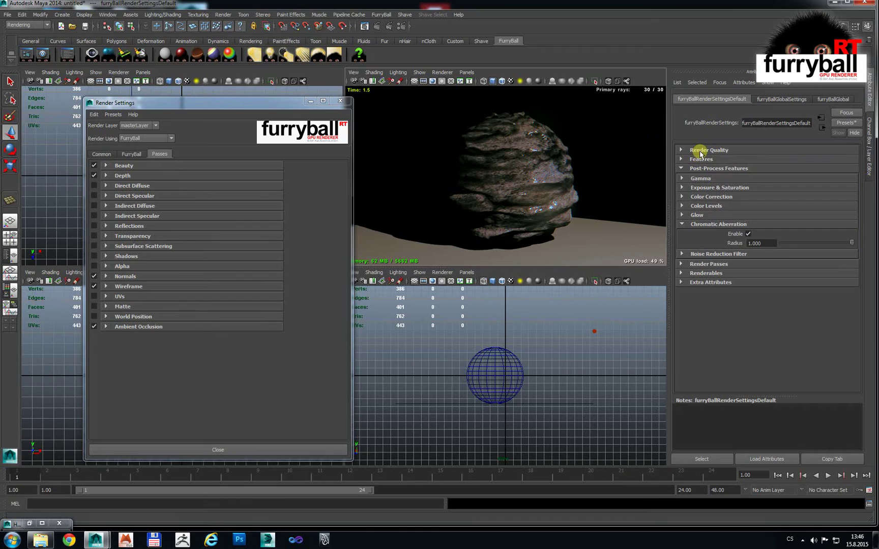
click(702, 151)
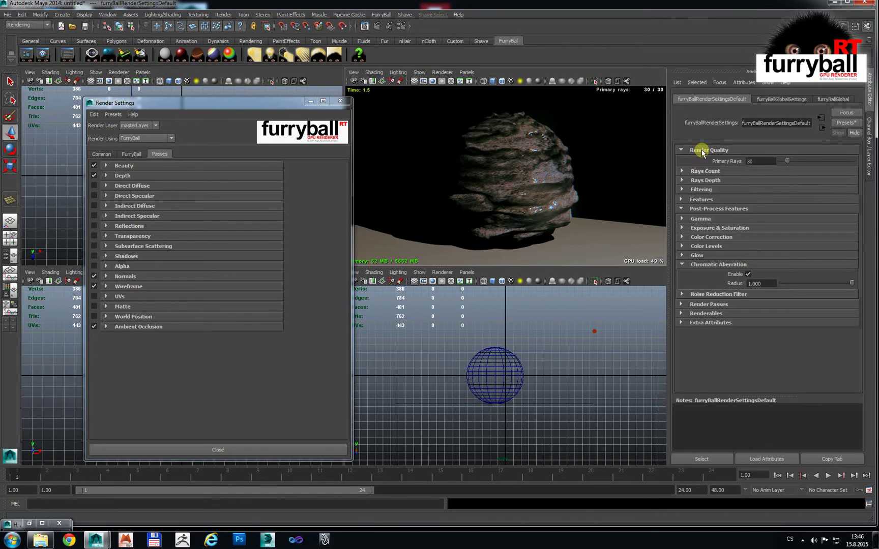
click(702, 151)
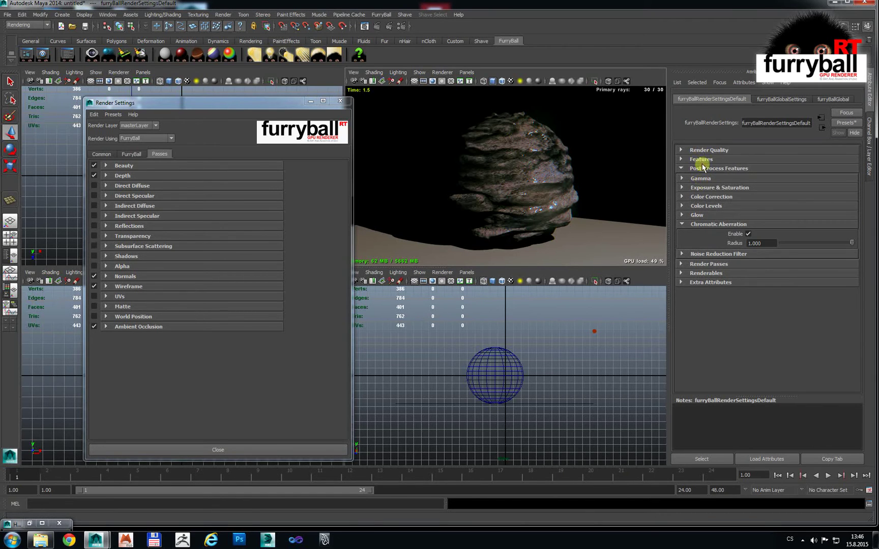
click(706, 152)
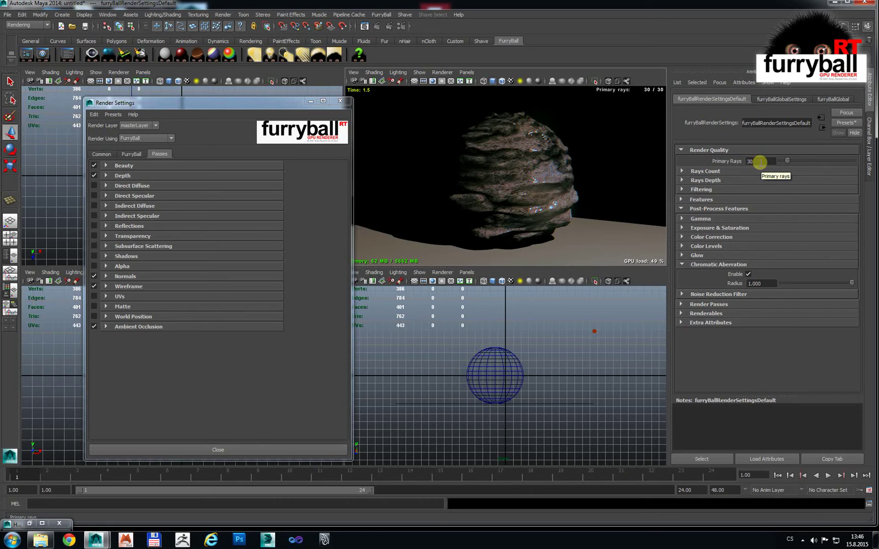
Create a new FurryBall render node from the Default preset and select it
drag(258, 107, 235, 115)
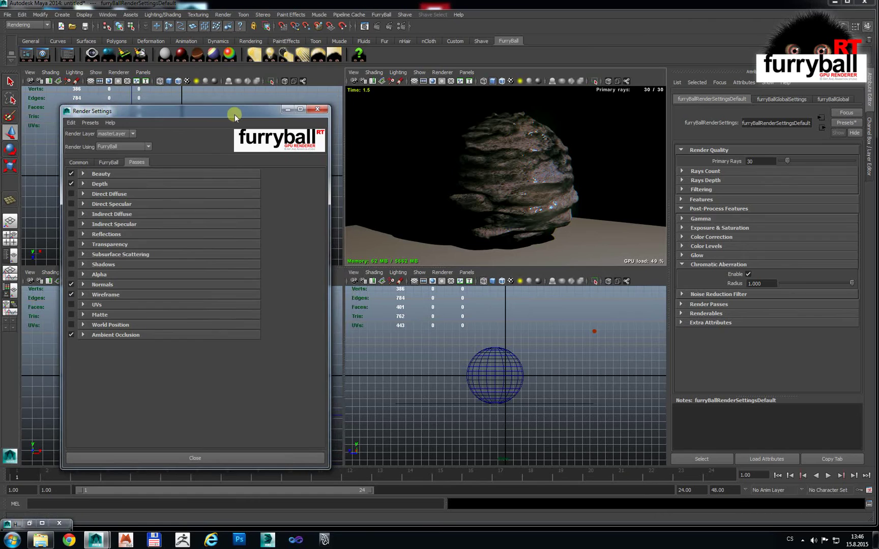
click(379, 15)
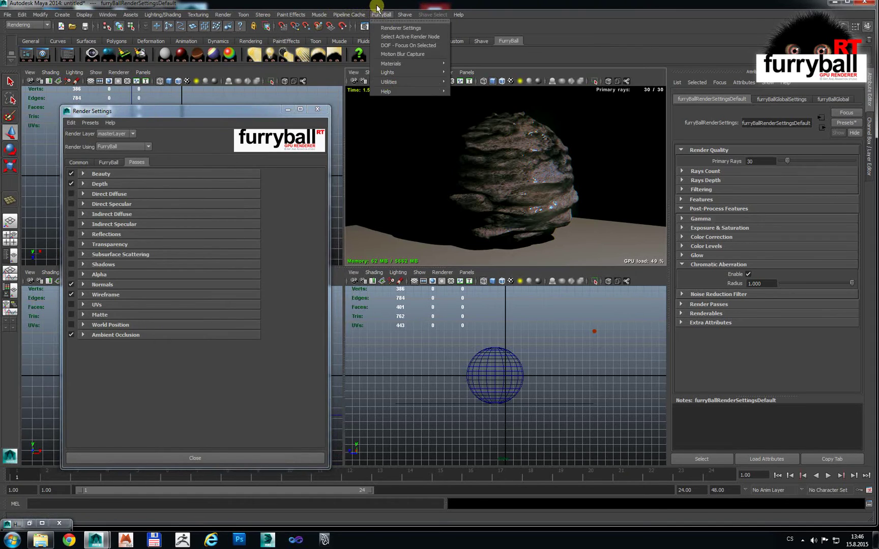
click(377, 8)
click(109, 162)
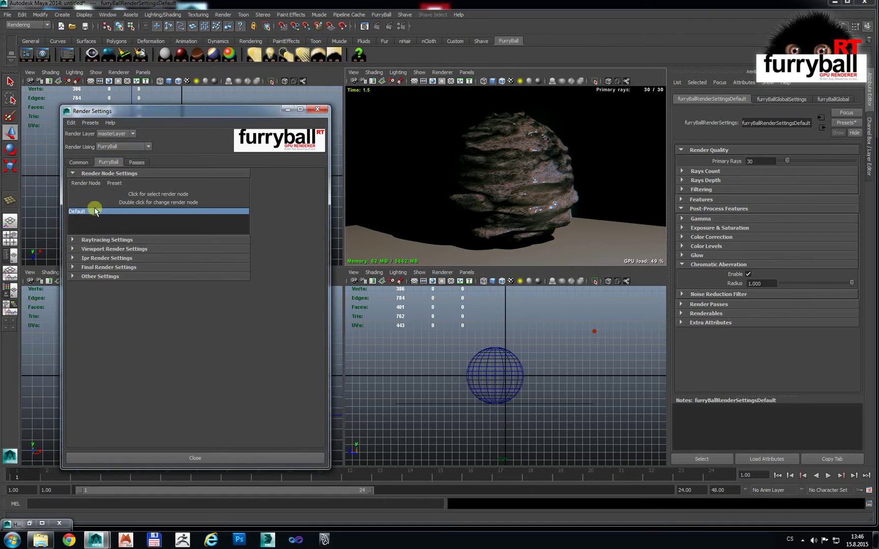
click(85, 183)
mouse_move(88, 196)
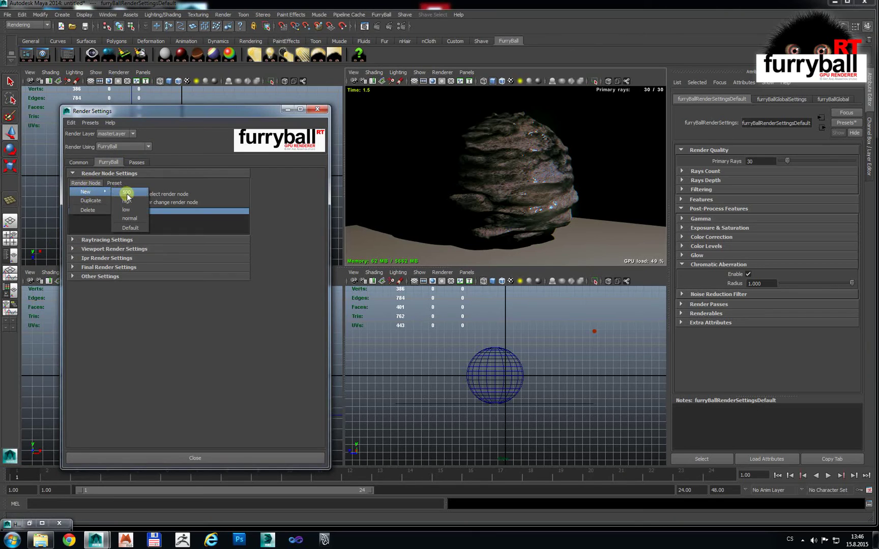
click(131, 228)
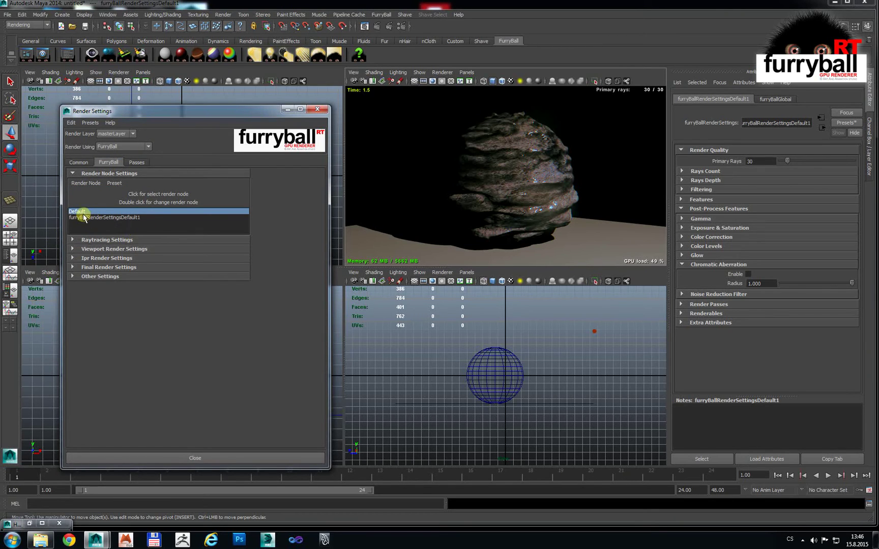
click(85, 218)
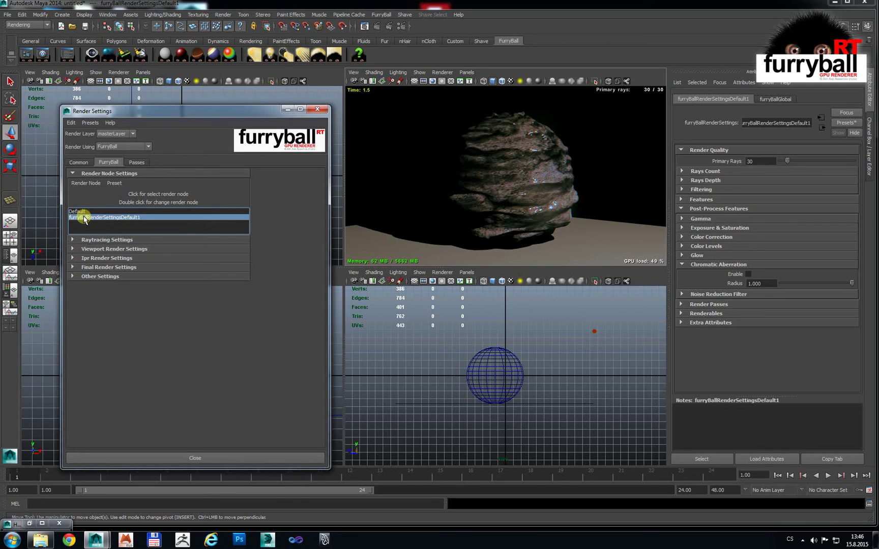
Make the new node active, rename it Depth and set Primary Rays to 1
click(779, 123)
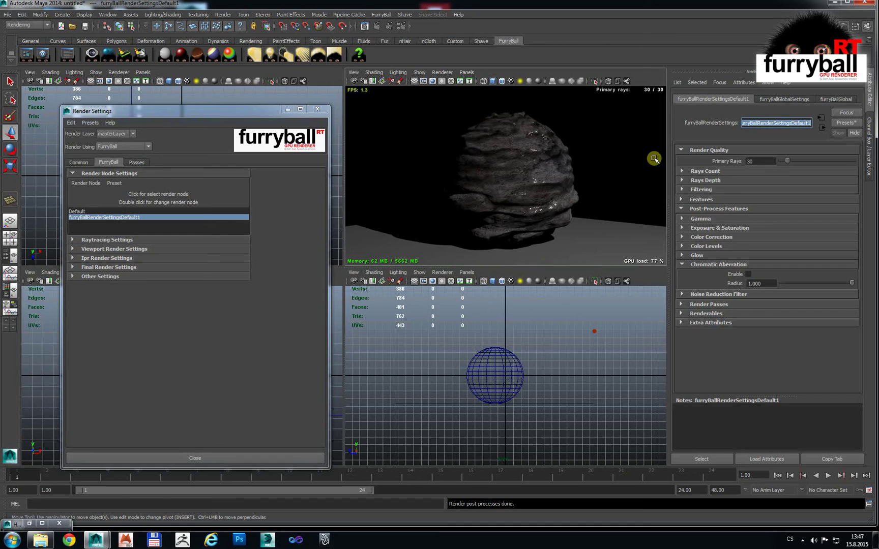
text(Depth)
key(Return)
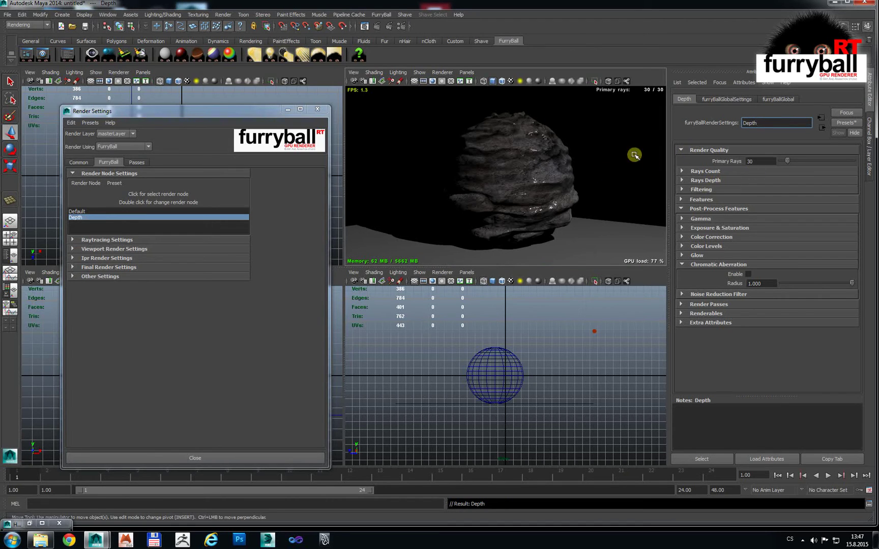
click(761, 161)
key(Return)
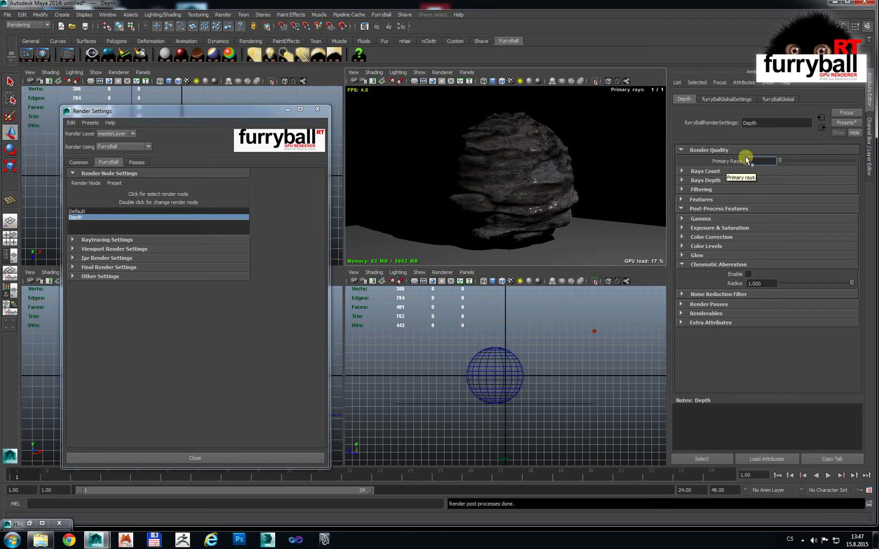
alt+drag(549, 160, 526, 173)
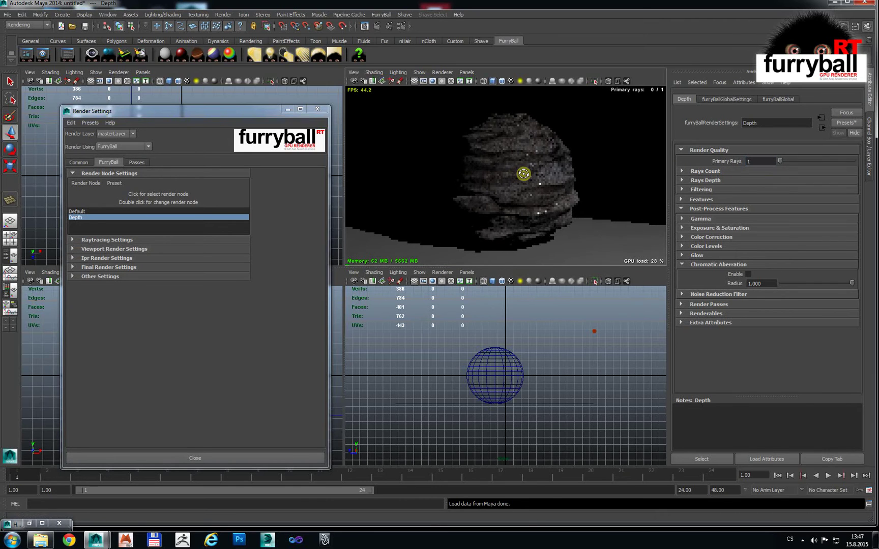
Set the perspective camera's near clip plane to 1 and far clip plane to 100, then reselect Depth
click(354, 84)
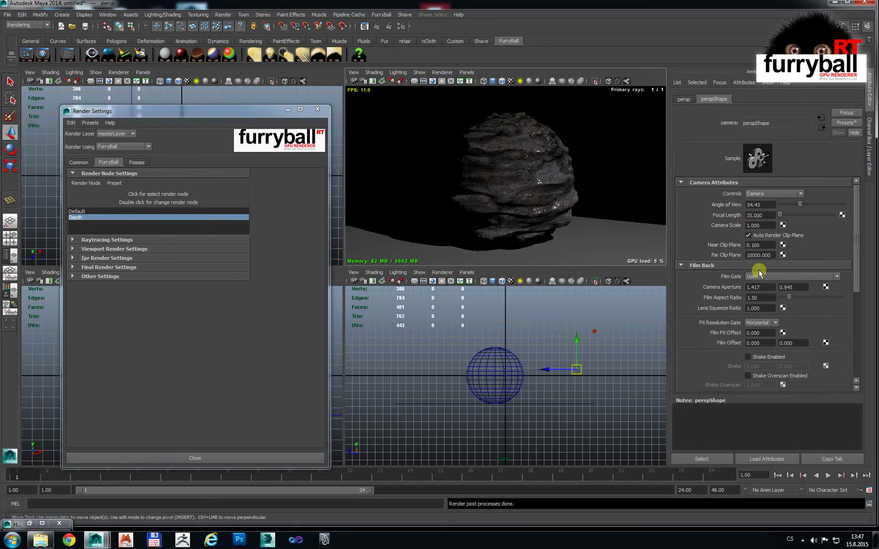
click(758, 245)
key(Return)
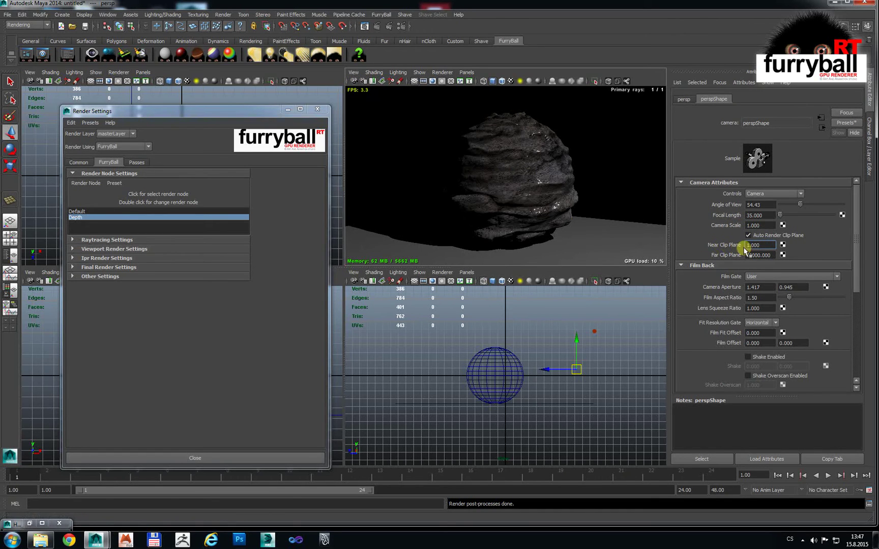
key(Return)
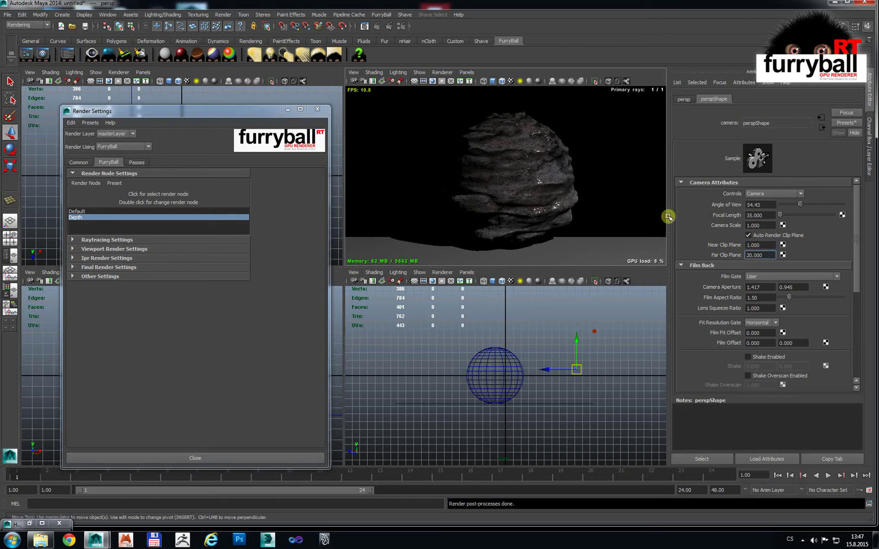
text(100)
key(Return)
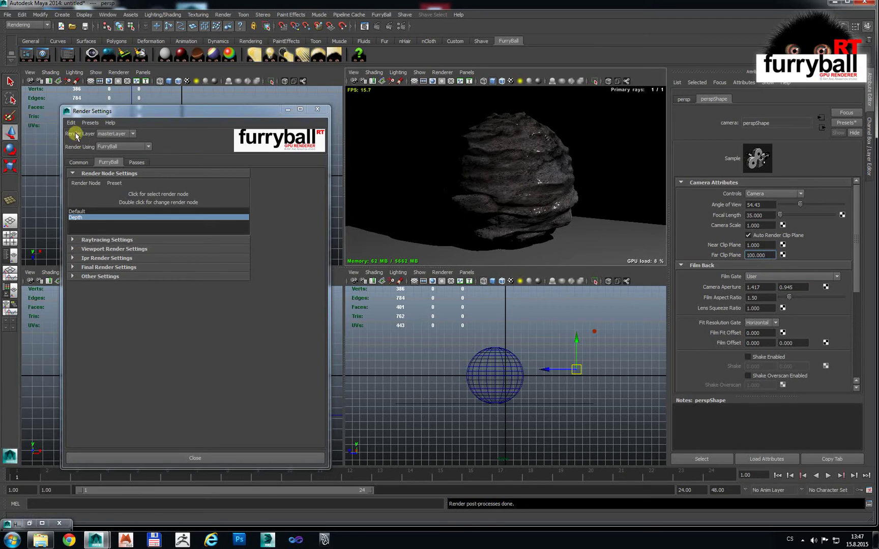
click(25, 55)
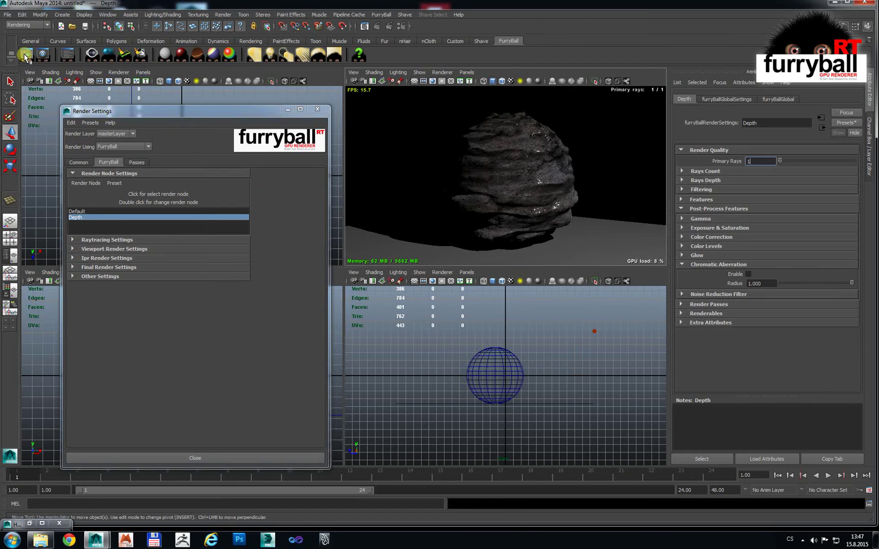
Set the Depth node's Display Output Pass to Depth under Render Passes
click(704, 198)
scroll(722, 325, down, 2)
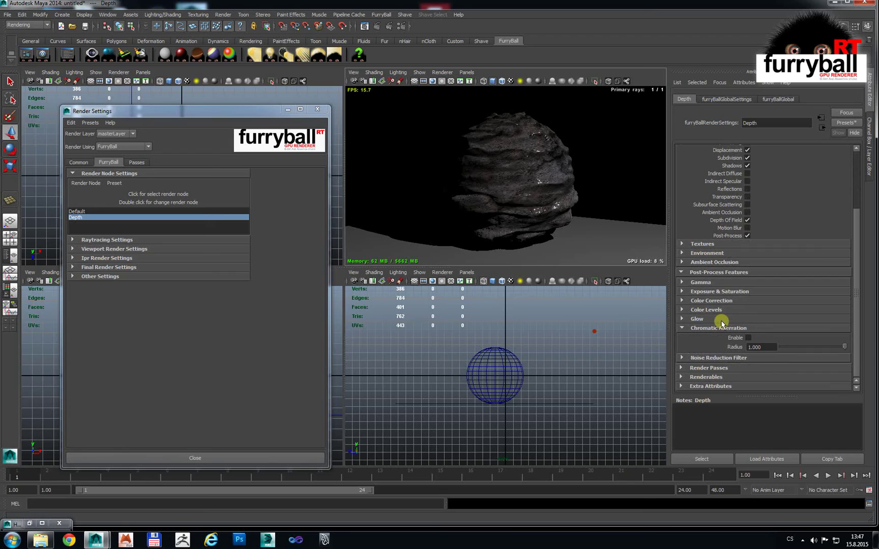
click(693, 273)
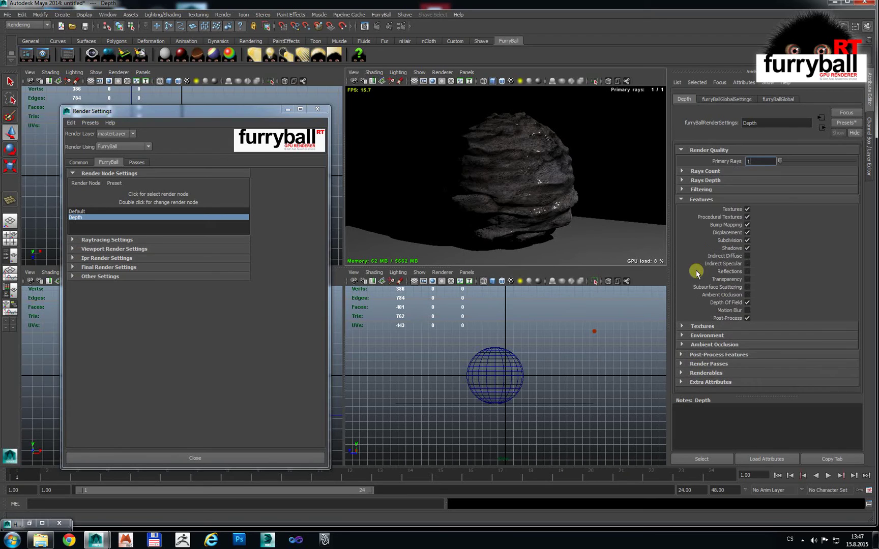
click(711, 365)
scroll(779, 325, down, 2)
click(778, 349)
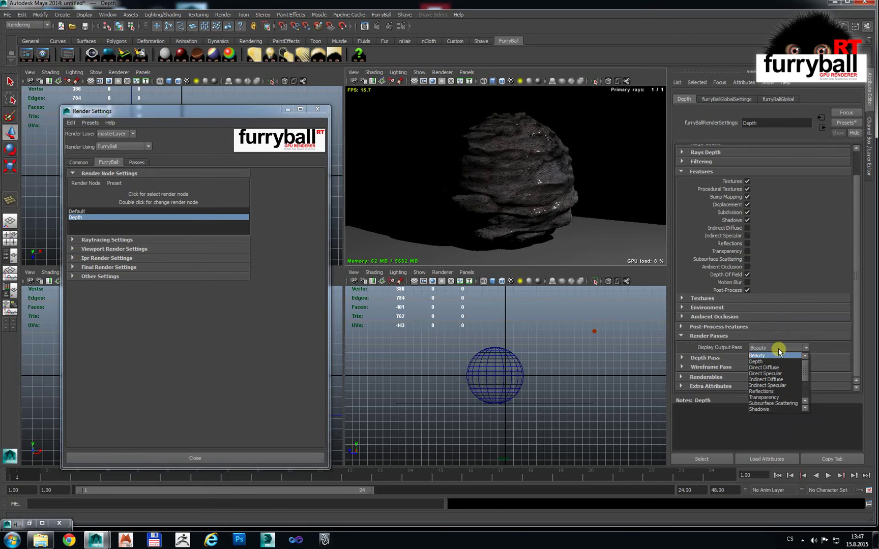
click(777, 361)
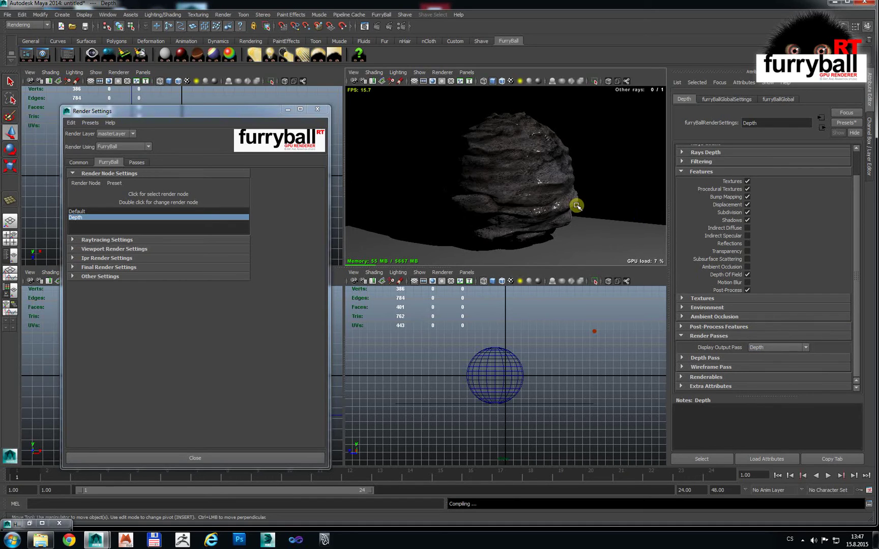
mouse_move(556, 205)
alt+mouse_down()
mouse_move(573, 218)
mouse_move(561, 210)
alt+mouse_up()
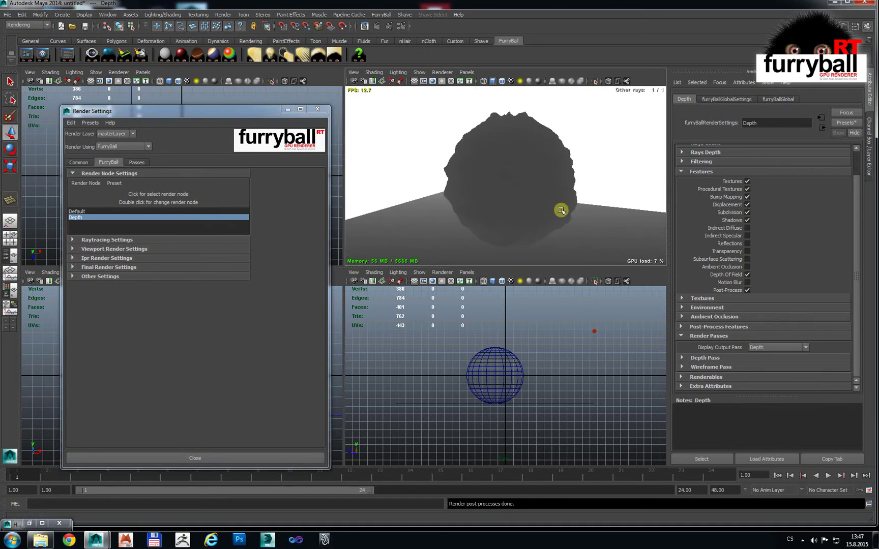
Set the camera's near clip plane to 0.5 and, after trying 30, far clip plane to 200
click(353, 81)
click(748, 246)
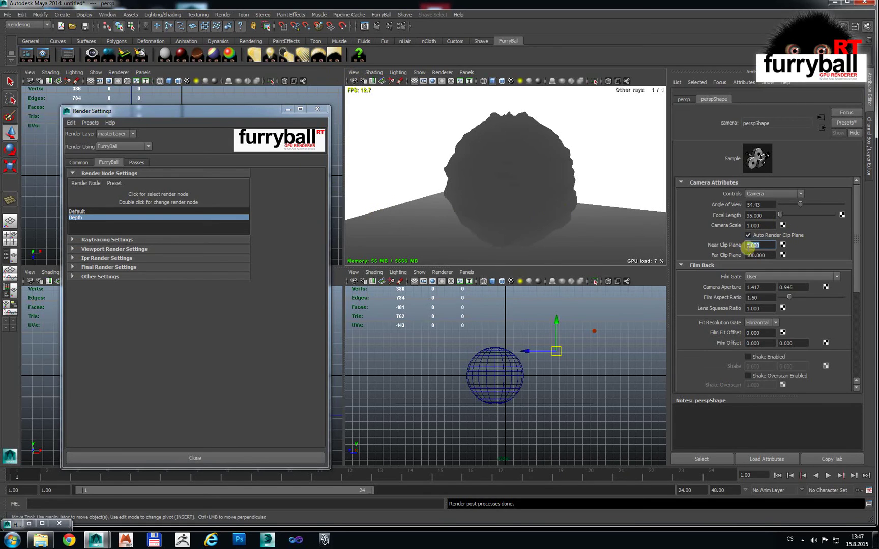
text(0.500)
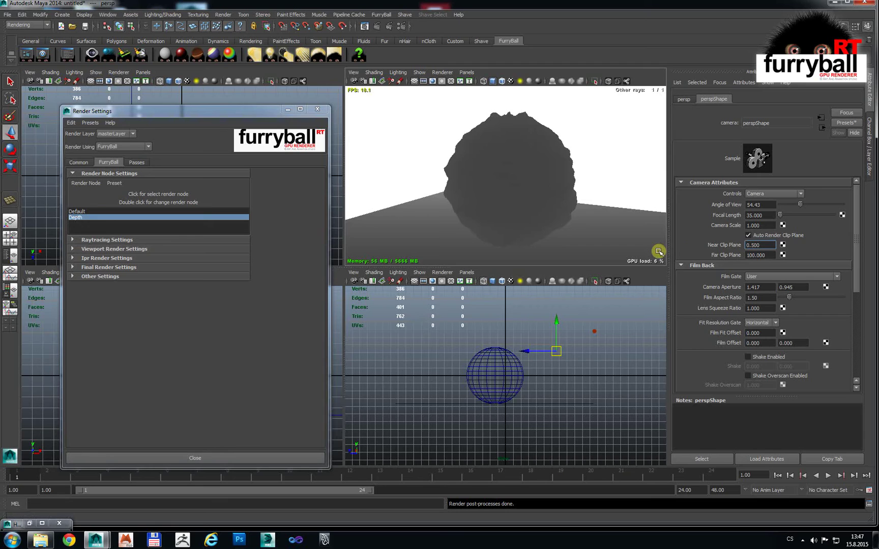
click(763, 255)
text(3)
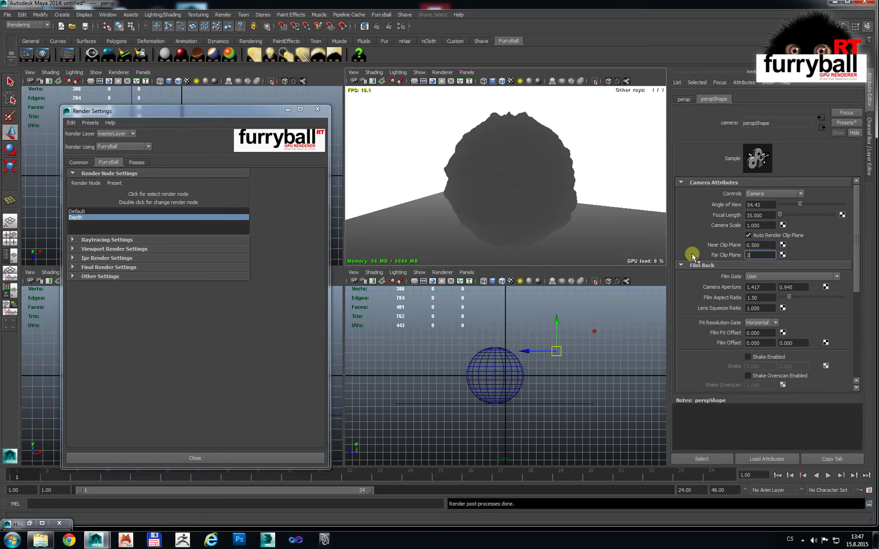
text(0)
key(Return)
click(763, 255)
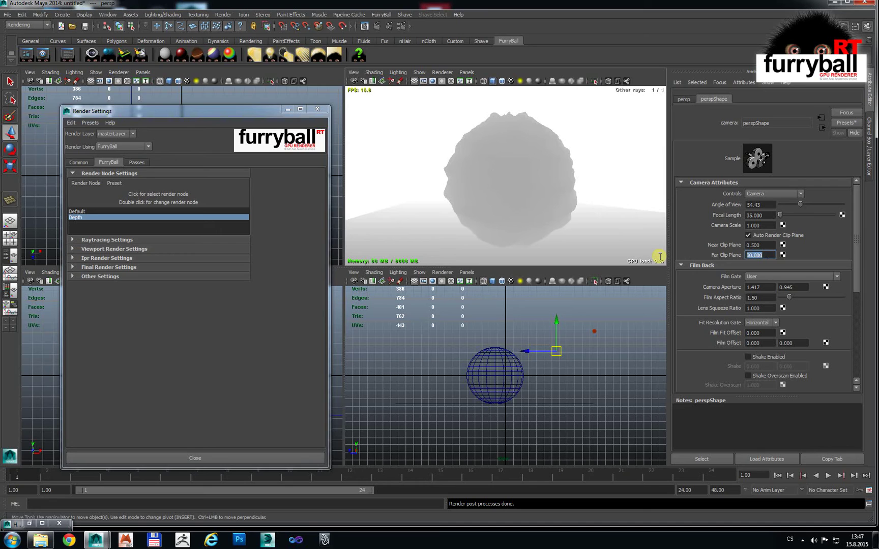
key(Return)
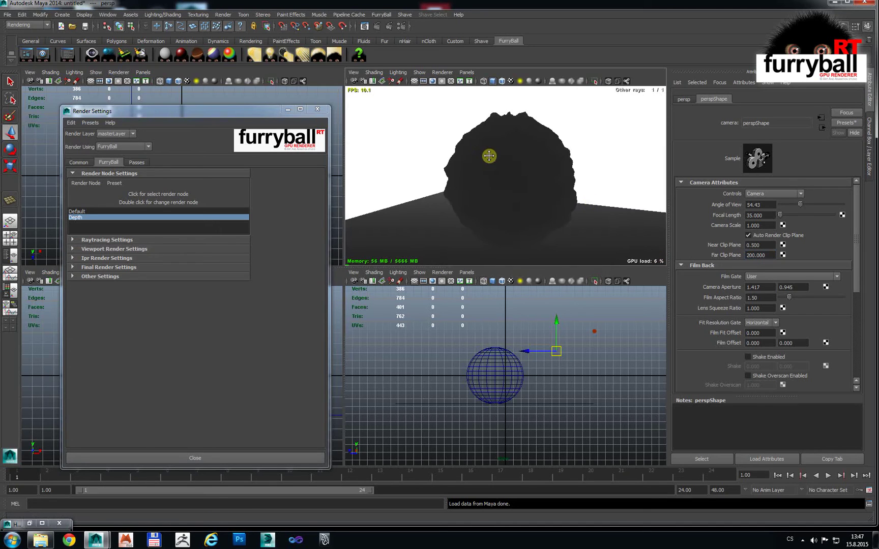
alt+drag(495, 153, 495, 151)
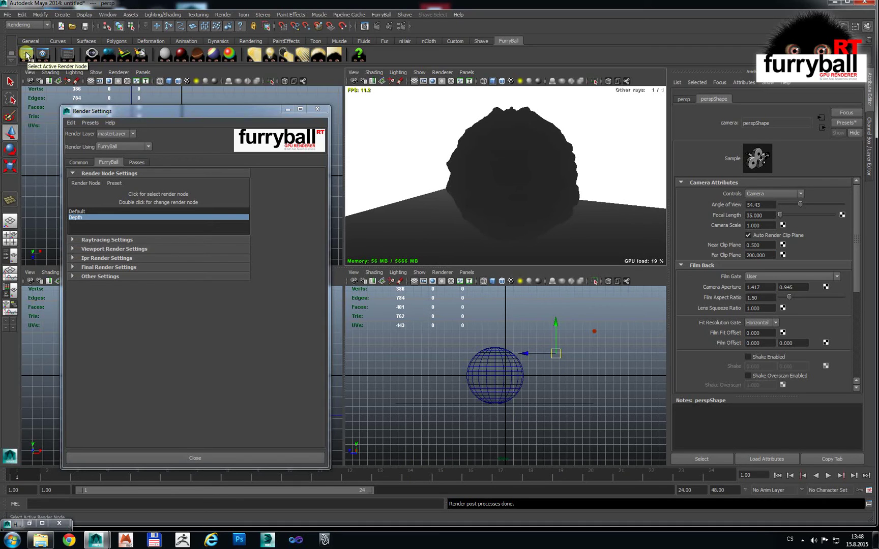
Switch the display output pass back to Beauty
click(204, 217)
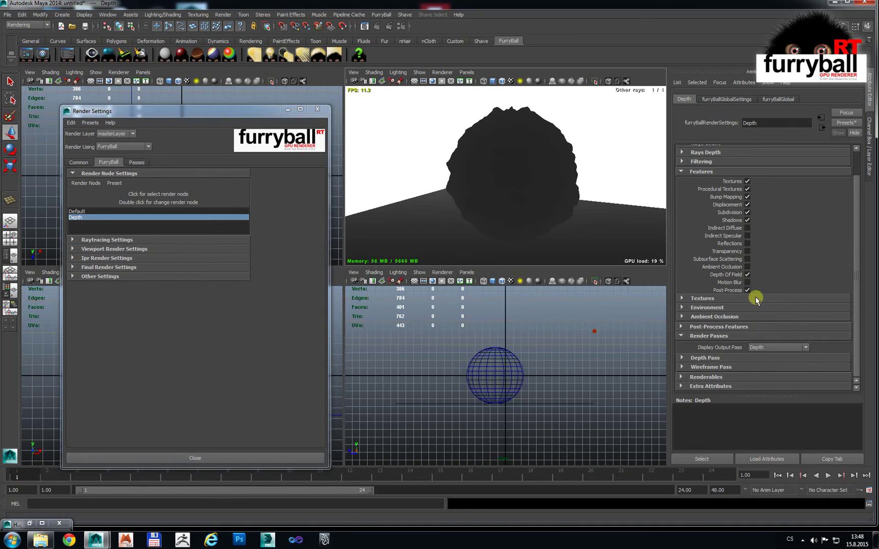
click(776, 348)
click(763, 356)
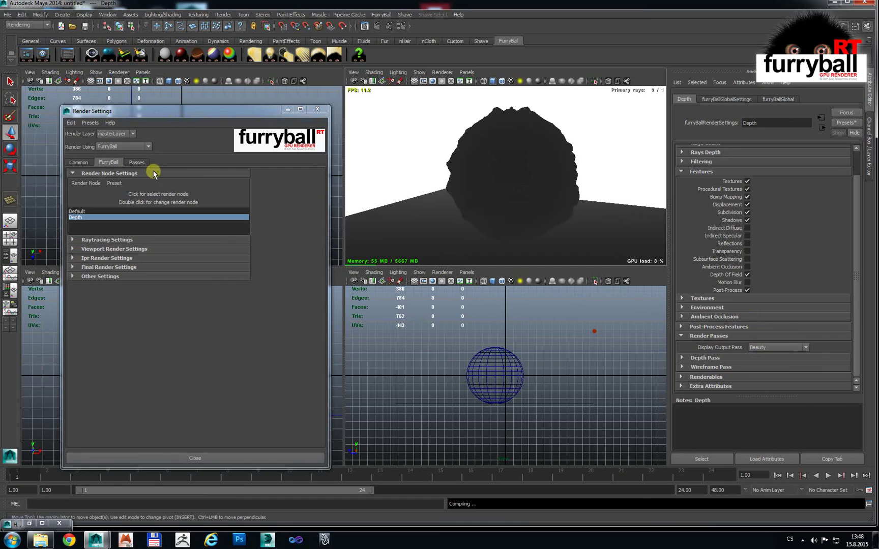
In the Passes tab, assign the Depth node to the Depth pass and furryBallRenderSettingsDefault to Beauty
click(138, 162)
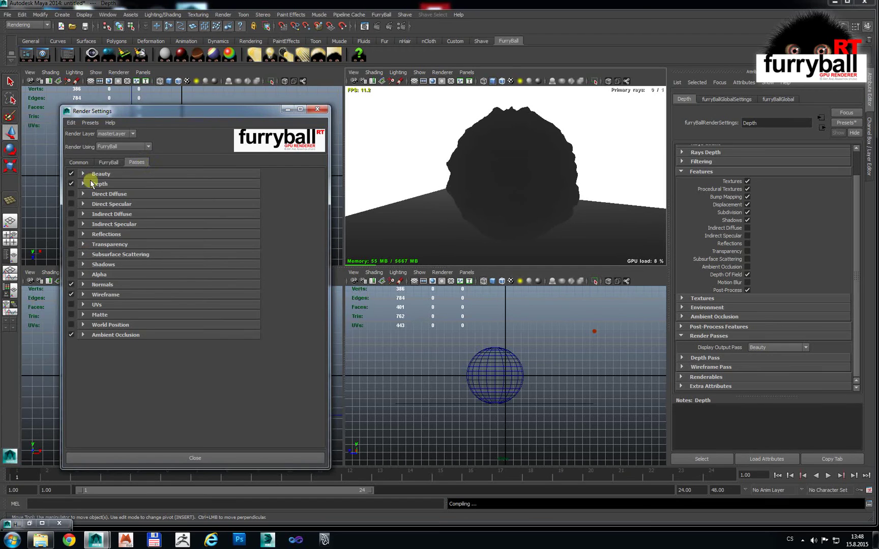
click(82, 183)
click(176, 195)
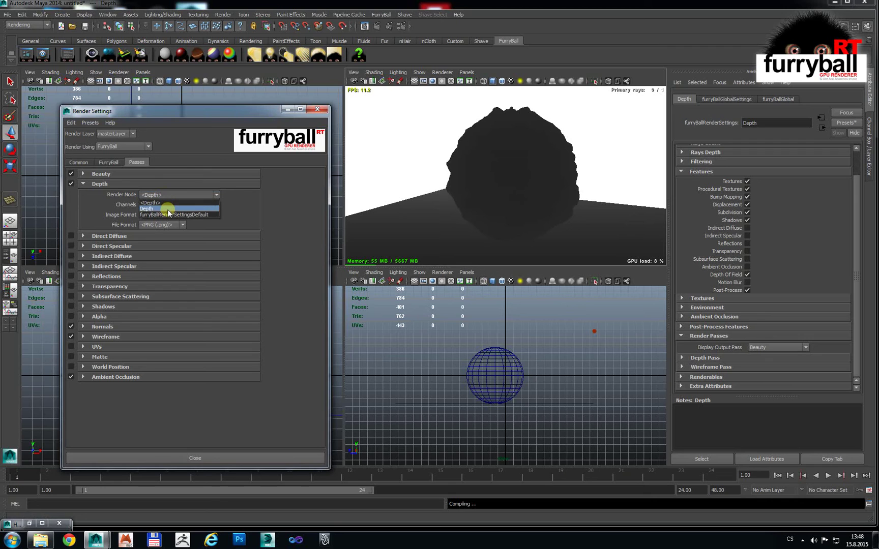
click(168, 209)
click(82, 174)
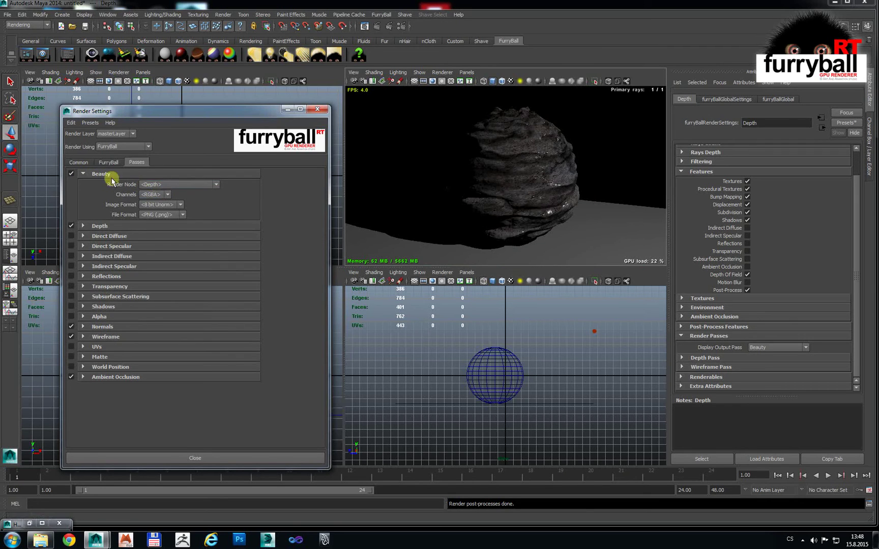
click(162, 184)
click(160, 205)
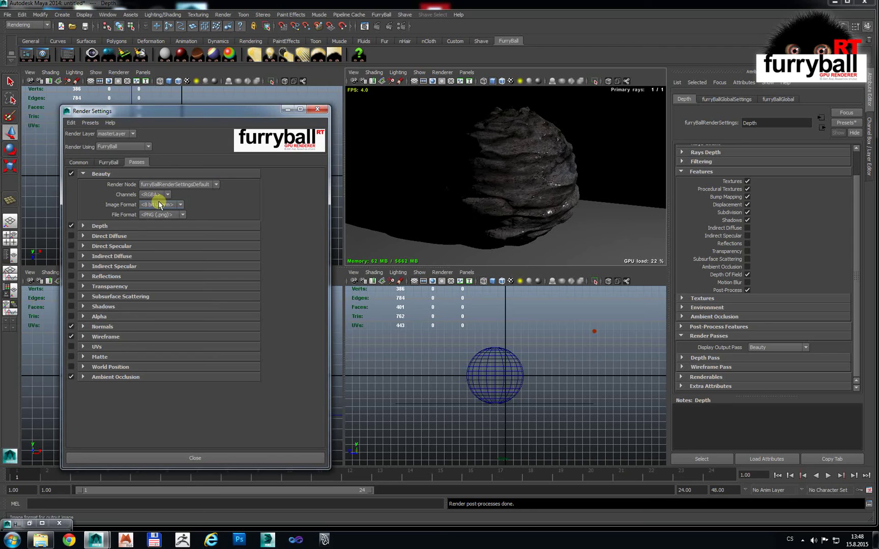
Assign the Depth render node to the Normals pass
click(100, 227)
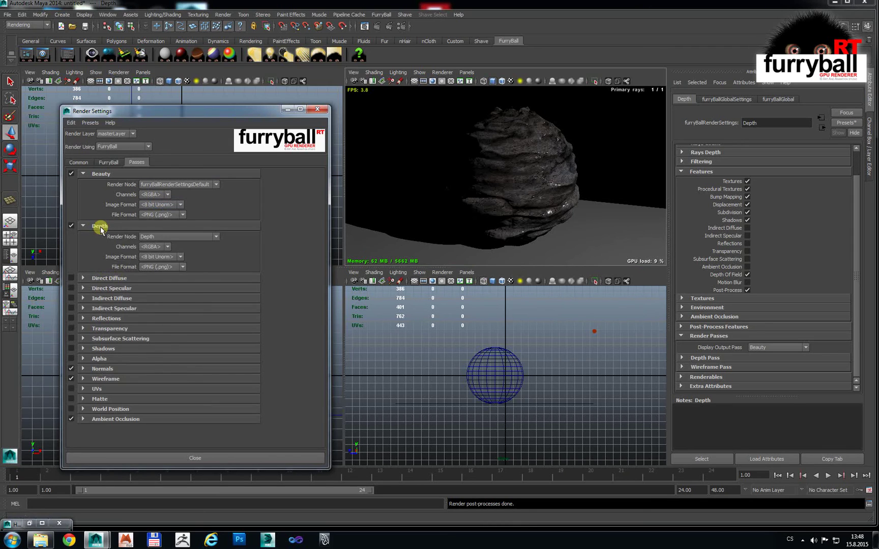
click(100, 227)
click(101, 326)
click(155, 337)
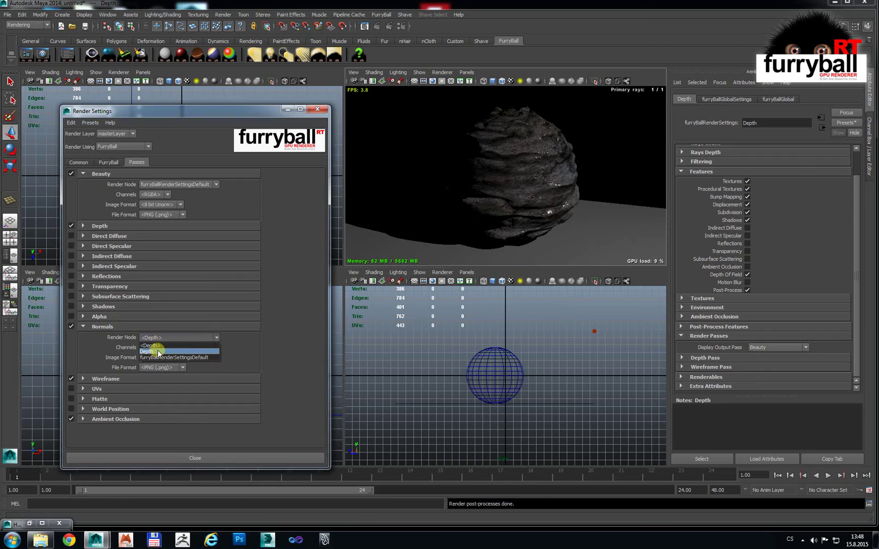
click(157, 353)
click(102, 326)
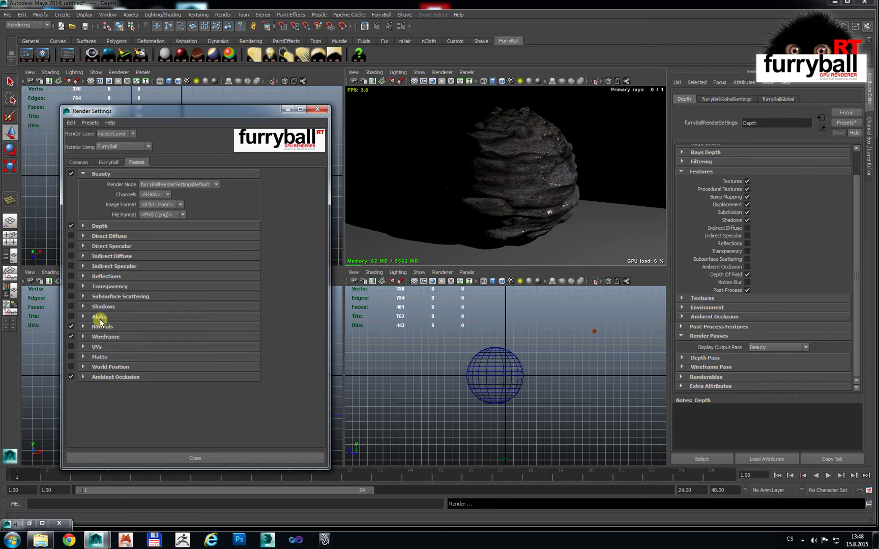
Assign furryBallRenderSettingsDefault to the Wireframe and Ambient Occlusion passes
click(99, 339)
click(168, 347)
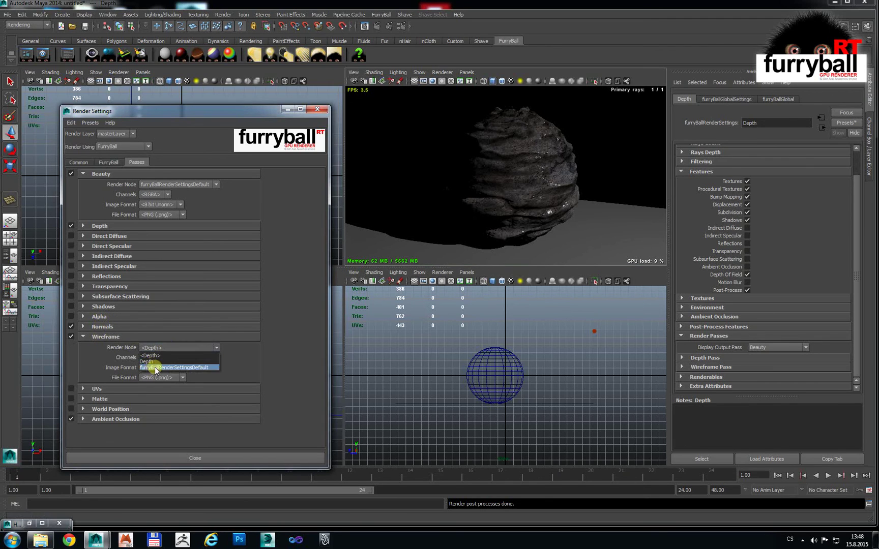
click(154, 364)
click(104, 419)
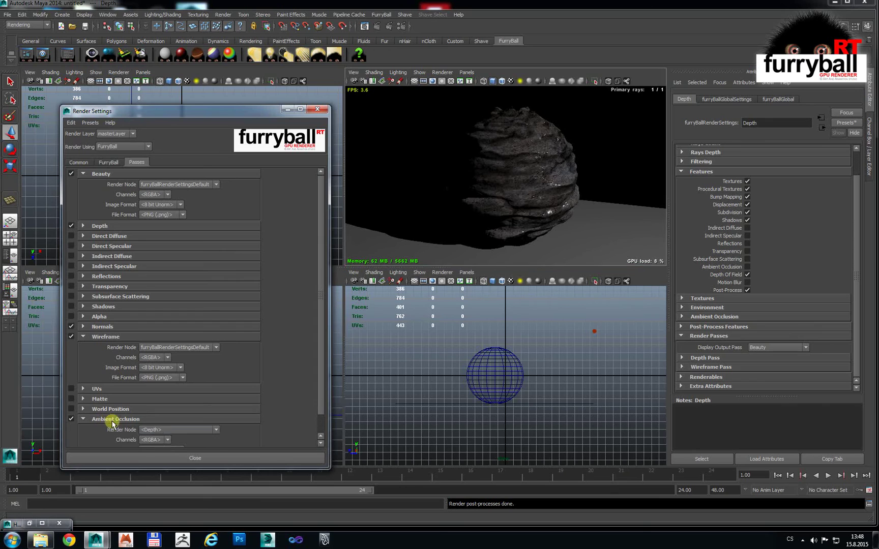
click(188, 431)
click(180, 450)
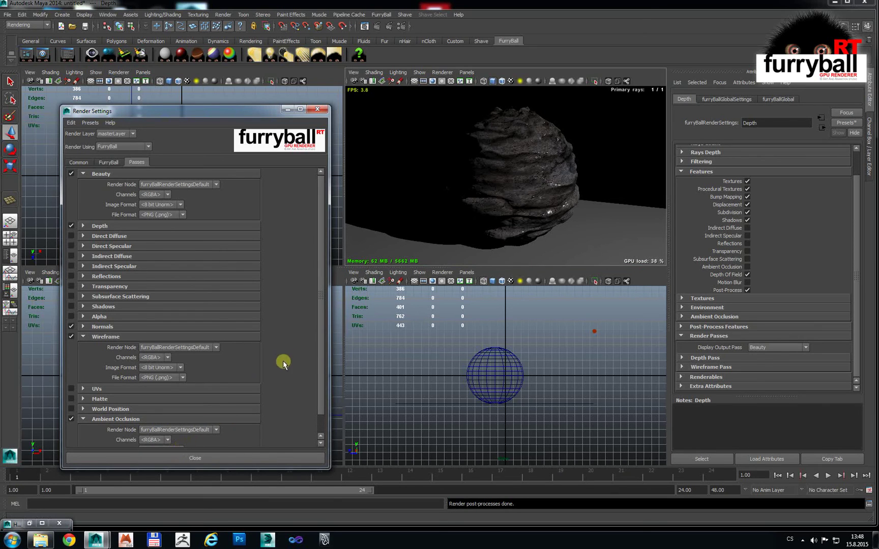
drag(319, 356, 312, 262)
Preview the Depth pass in the viewport through the FurryBall render node's Display Output Pass
click(82, 165)
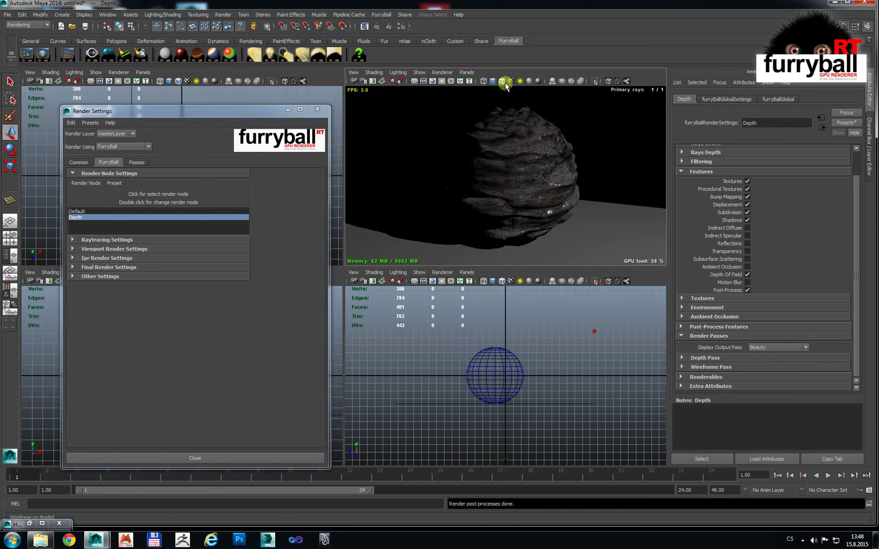
click(769, 348)
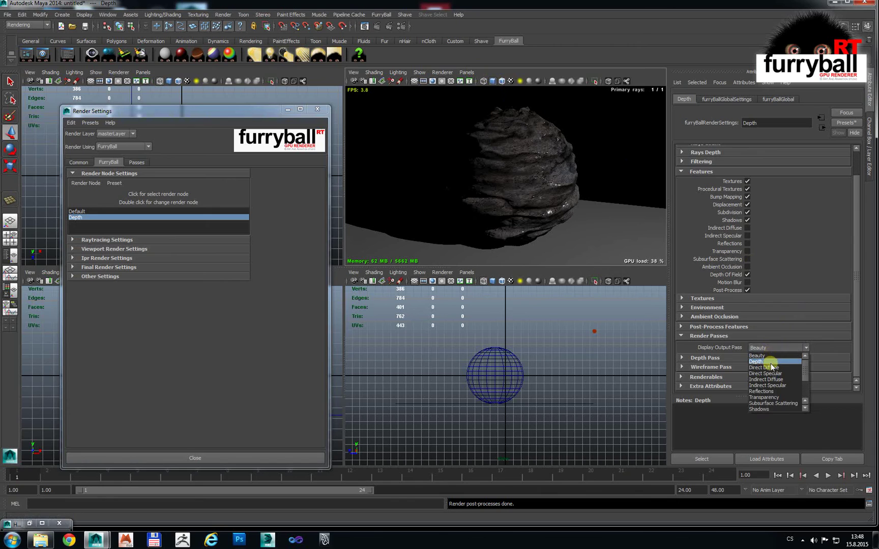
click(769, 365)
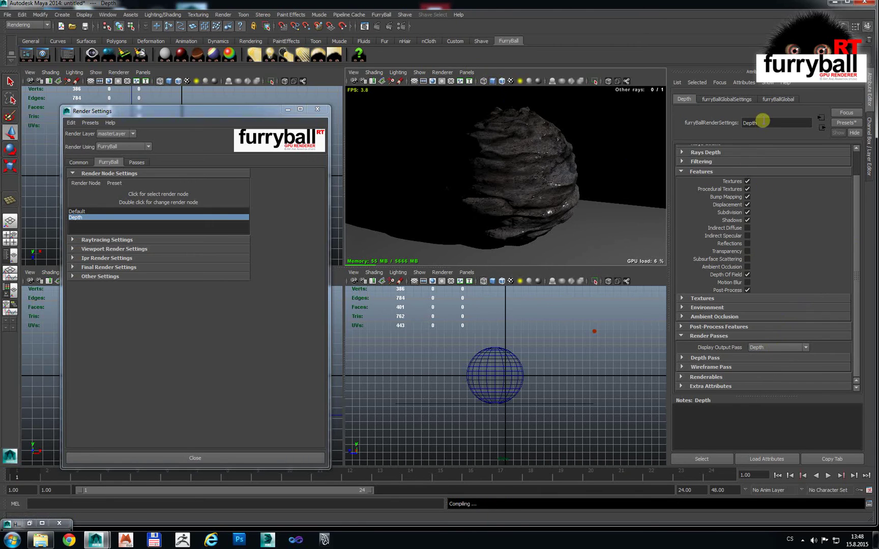
Render the viewport with the FurryBall Default render node and switch the display pass back to Beauty
click(466, 72)
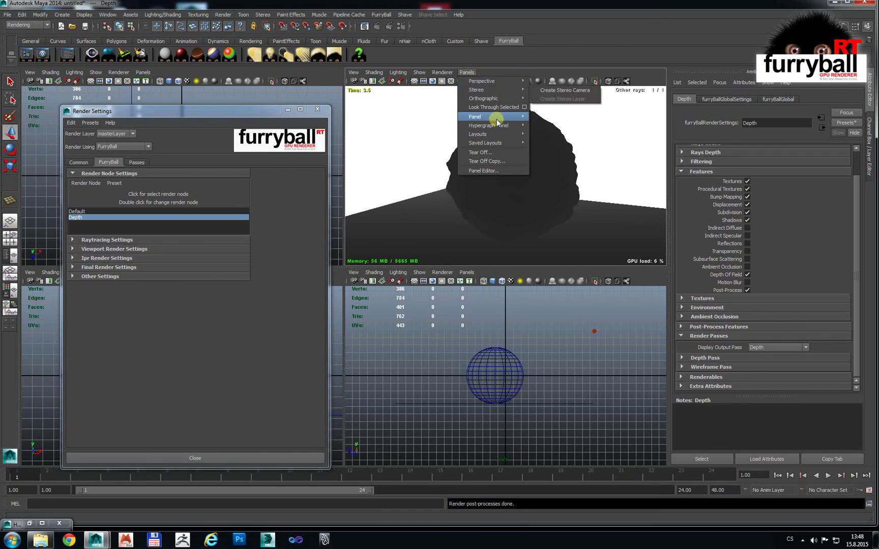
mouse_move(497, 119)
mouse_move(441, 72)
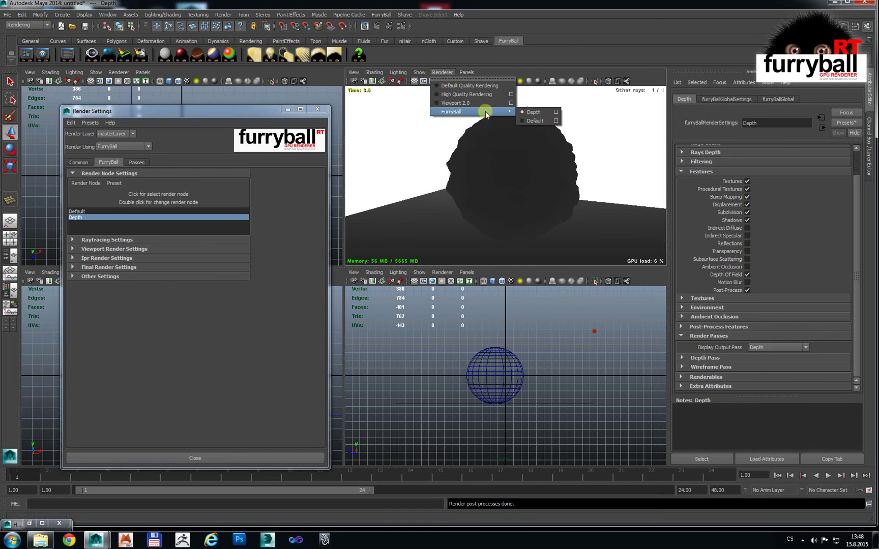
click(534, 122)
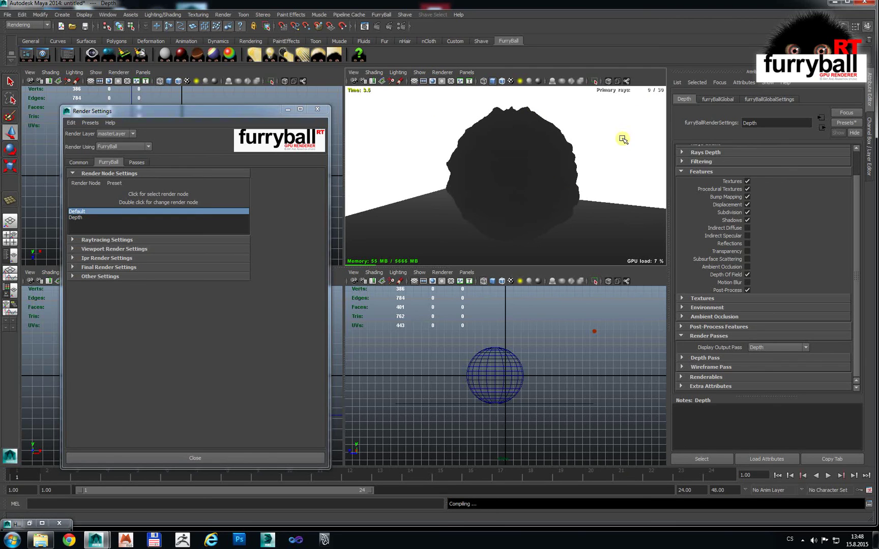
click(766, 348)
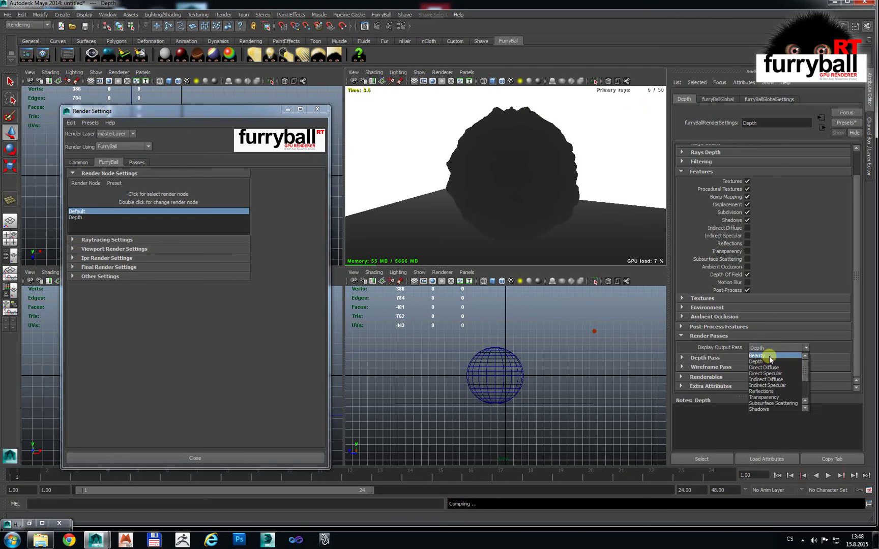
click(769, 356)
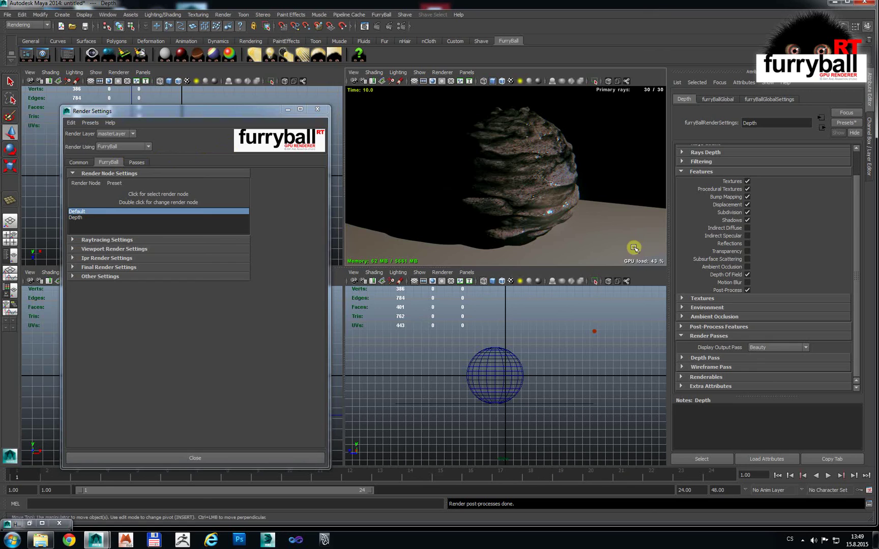
Switch to the Rendering menu set and render the frame to files from Common Output Settings
click(79, 163)
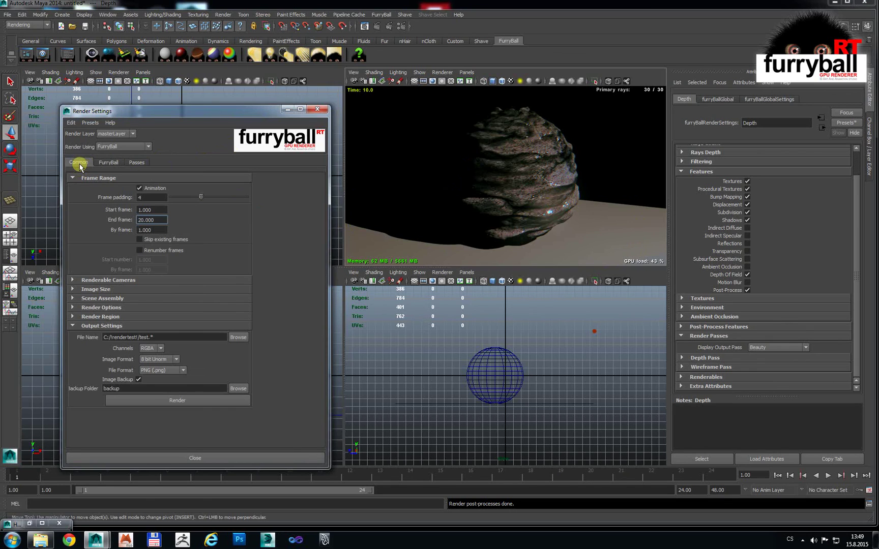
click(174, 402)
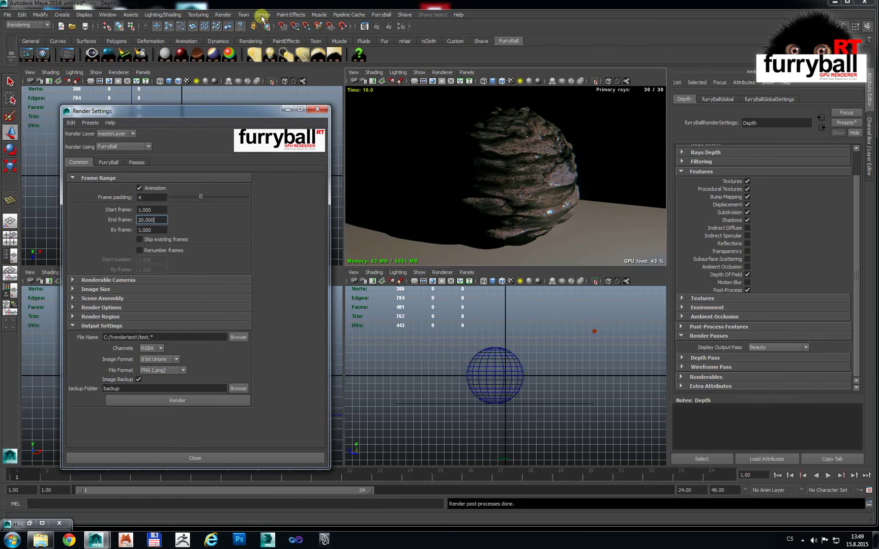
click(38, 24)
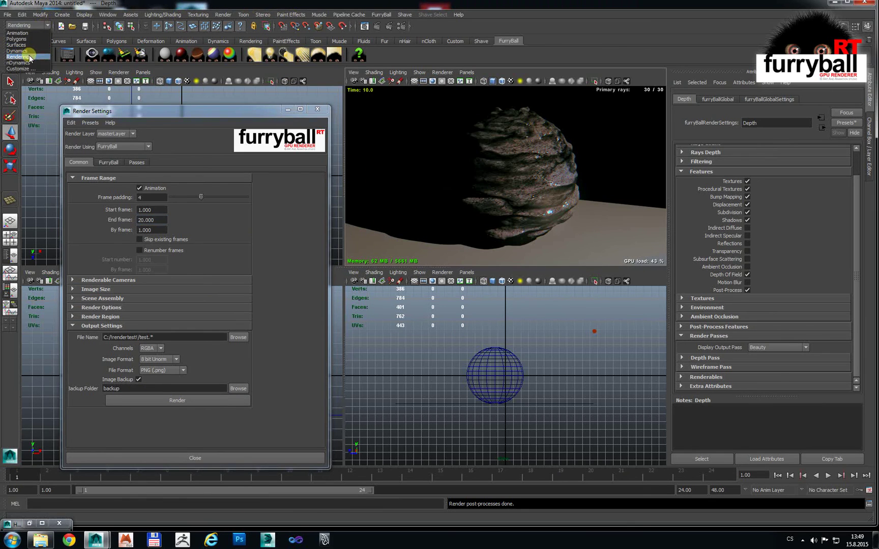
click(29, 57)
click(278, 15)
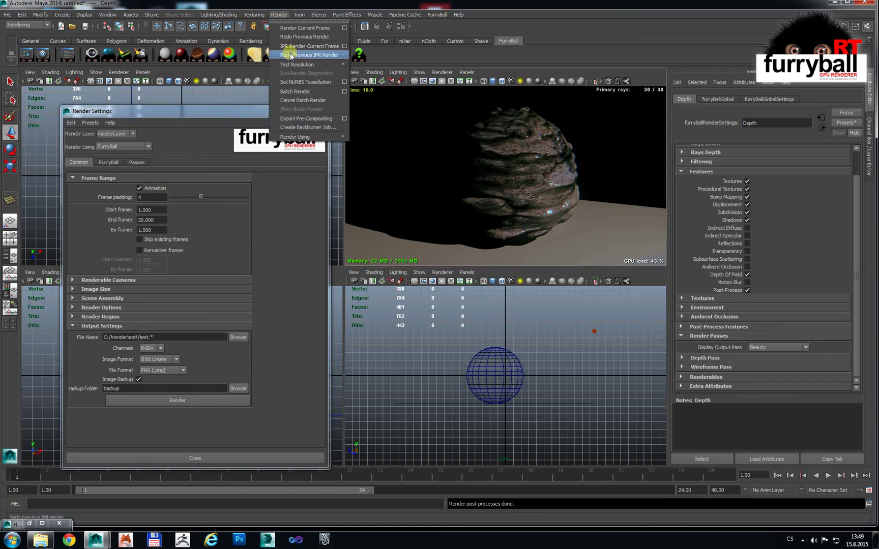
click(305, 92)
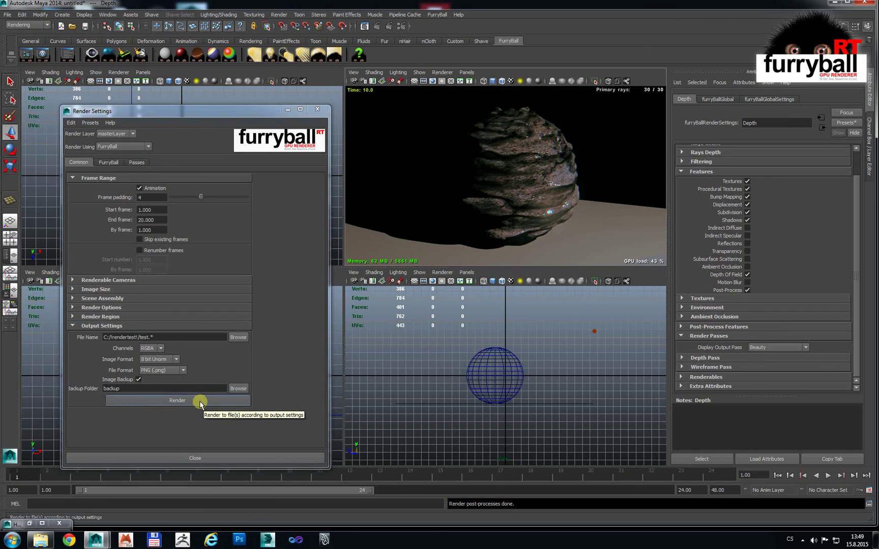
click(183, 402)
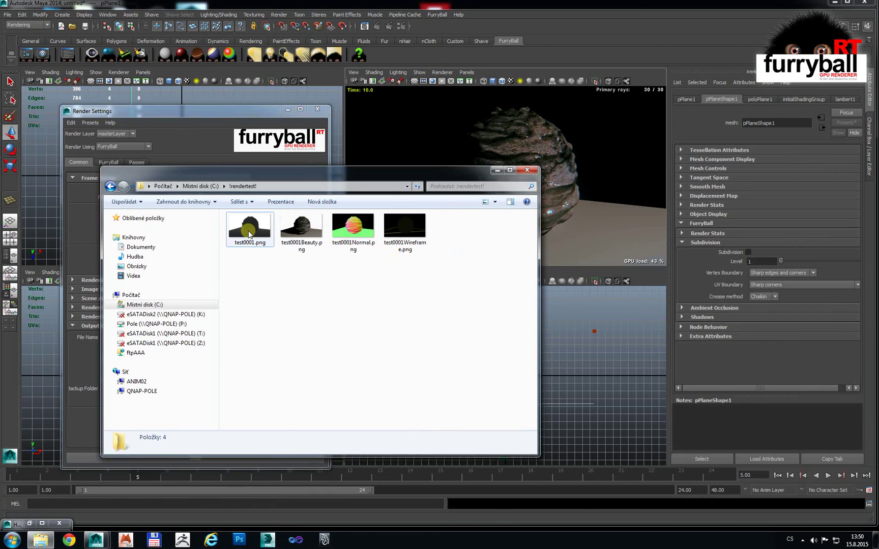
View test0001.png, test0001Normal.png and test0001Wireframe.png in Photo Viewer one after another
double_click(249, 232)
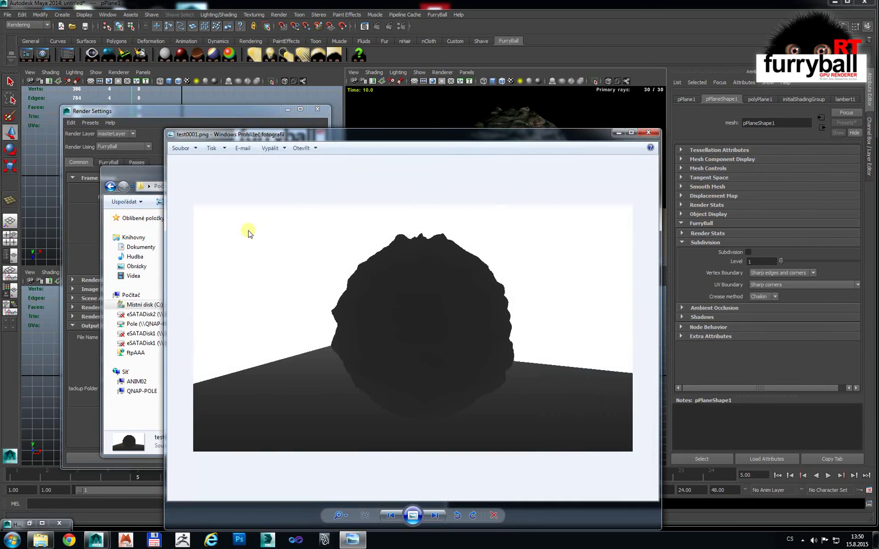
click(648, 132)
double_click(362, 225)
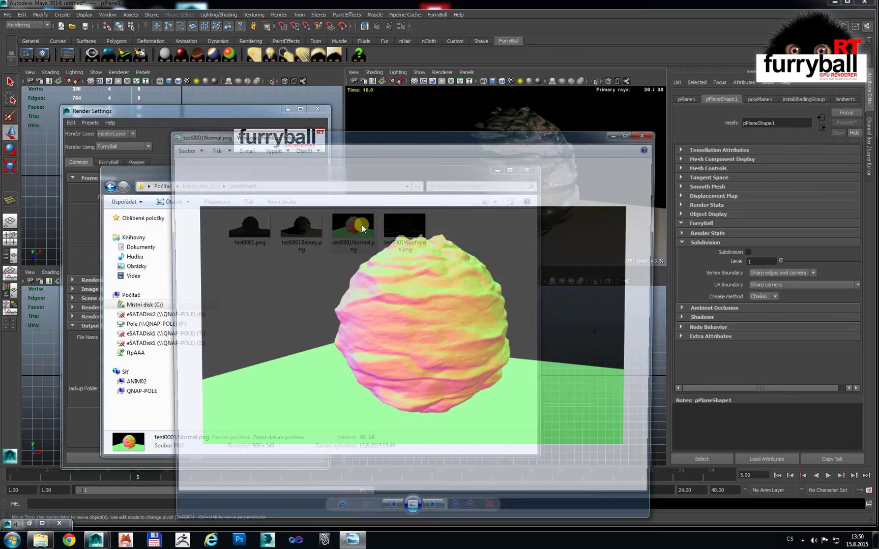
click(648, 132)
double_click(404, 226)
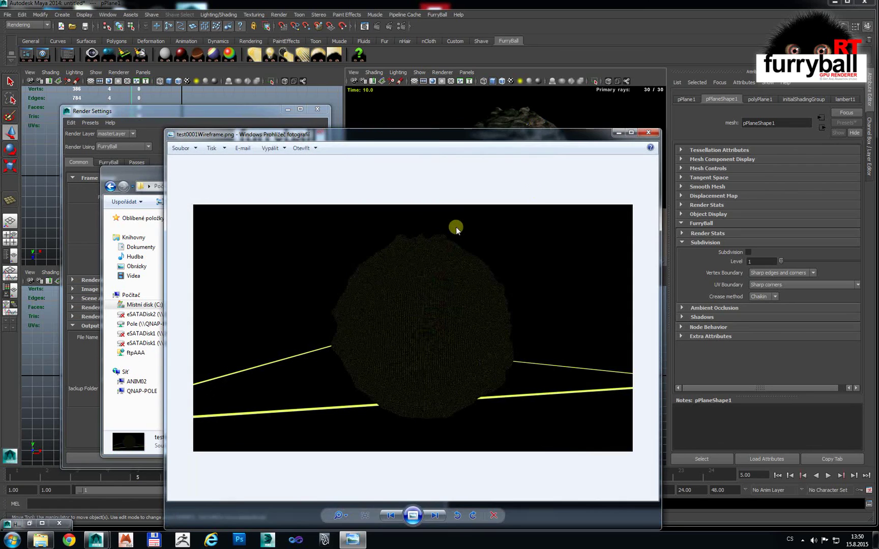
click(648, 132)
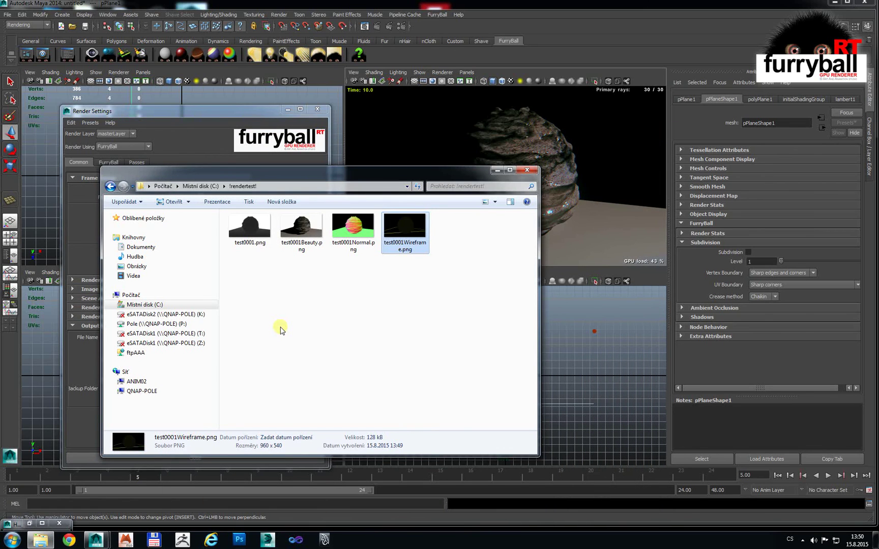